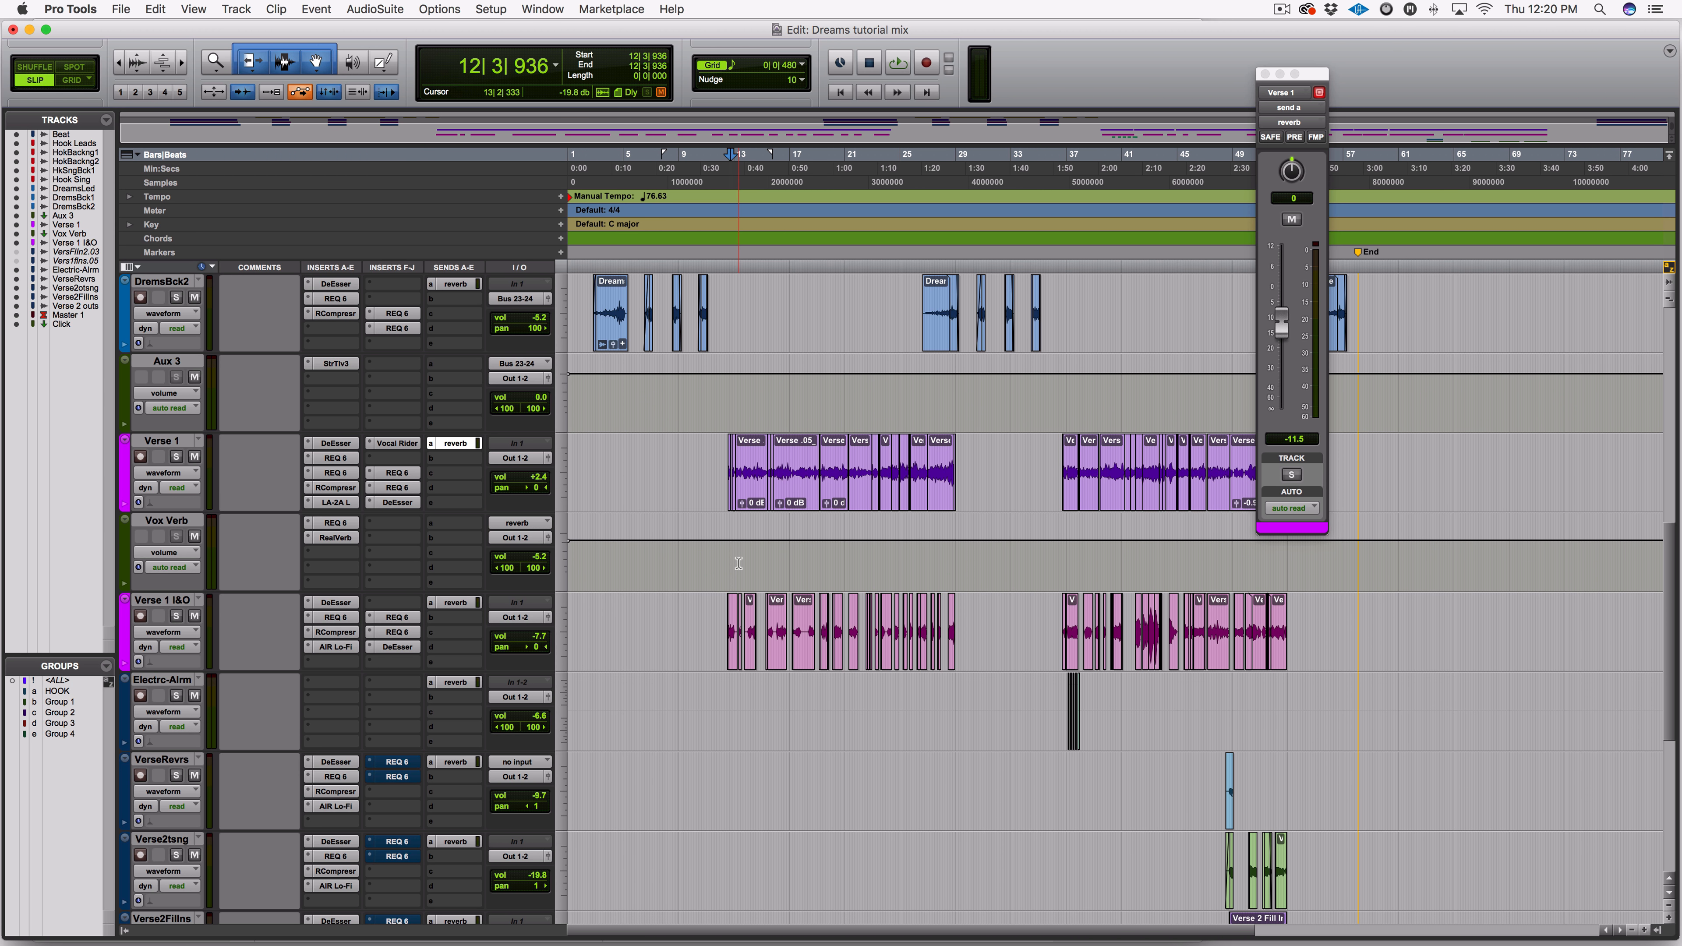
# Solo Verse 1 and play the start of the first verse with its reverb send muted and with it unmuted.
pyautogui.click(734, 549)
pyautogui.click(176, 457)
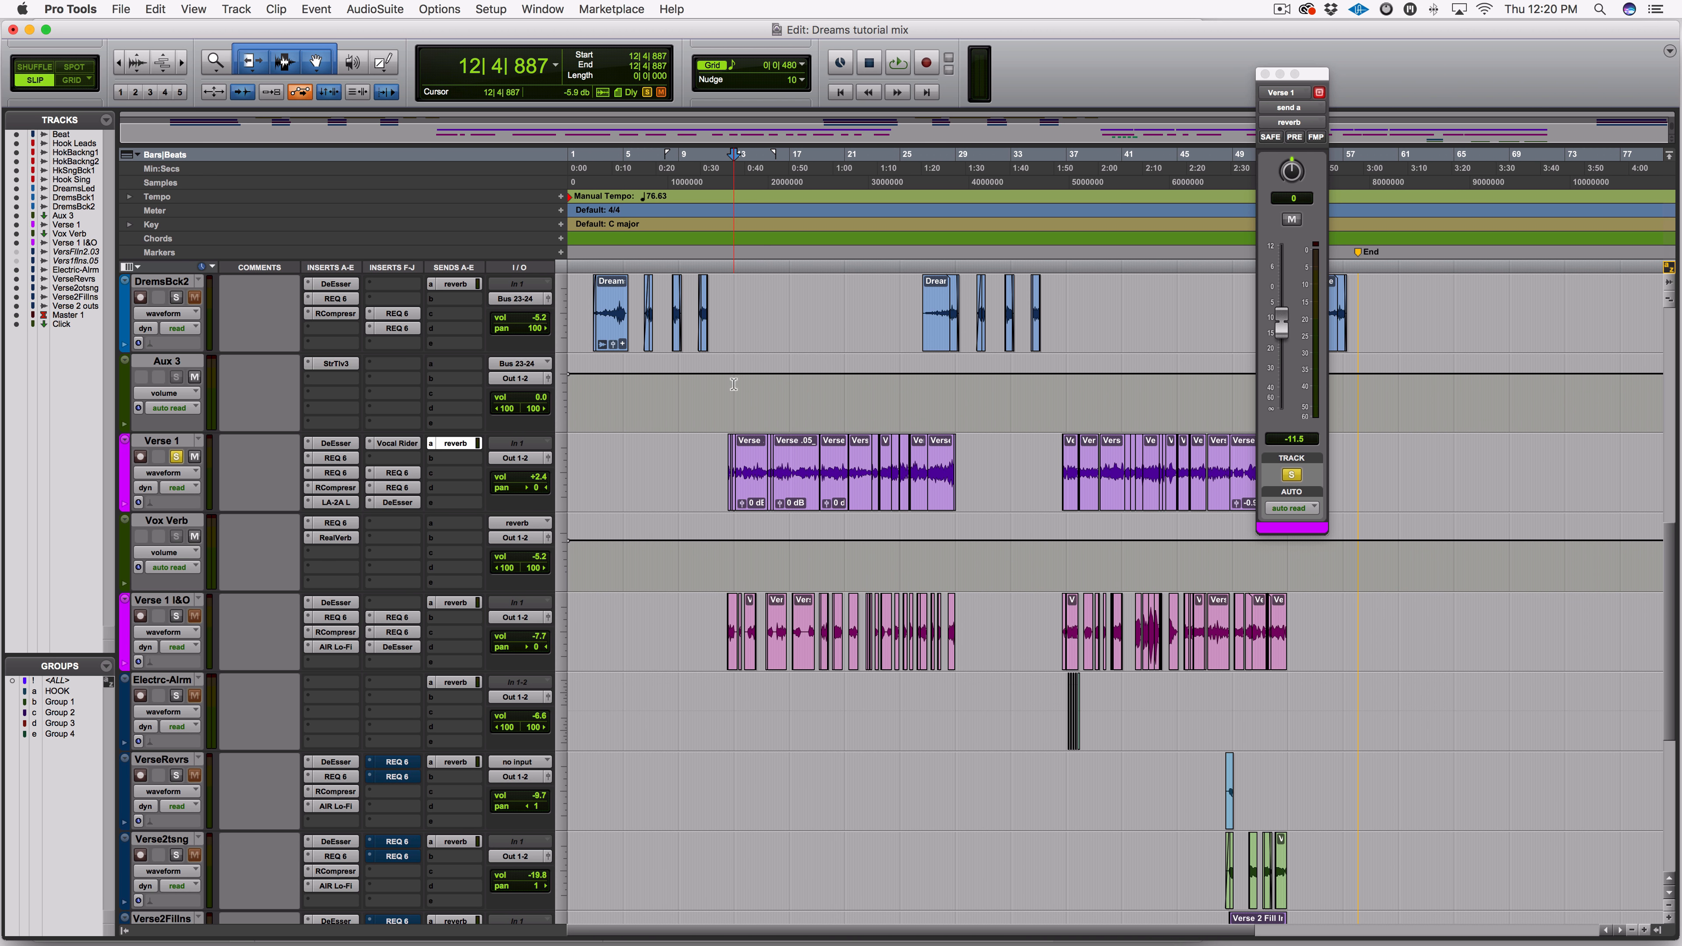
pyautogui.keyDown('ctrl'); pyautogui.keyDown('super'); pyautogui.click(458, 444); pyautogui.keyUp('super'); pyautogui.keyUp('ctrl')
pyautogui.press('space')
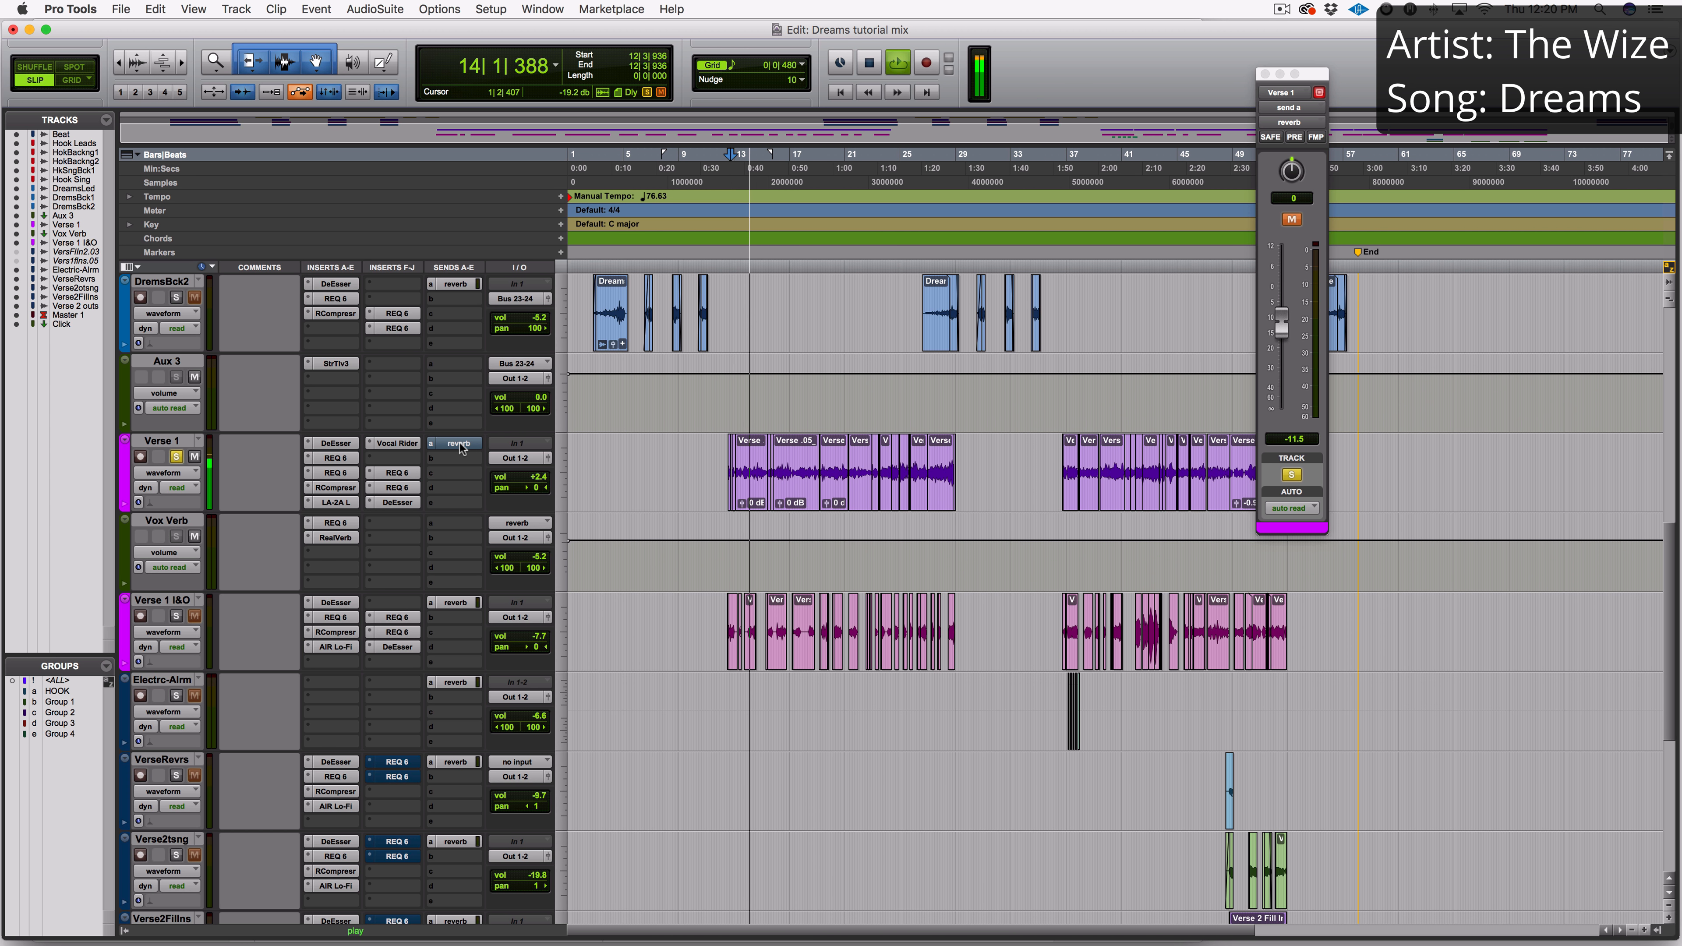
pyautogui.press('space')
pyautogui.keyDown('ctrl'); pyautogui.keyDown('super'); pyautogui.click(458, 443); pyautogui.keyUp('super'); pyautogui.keyUp('ctrl')
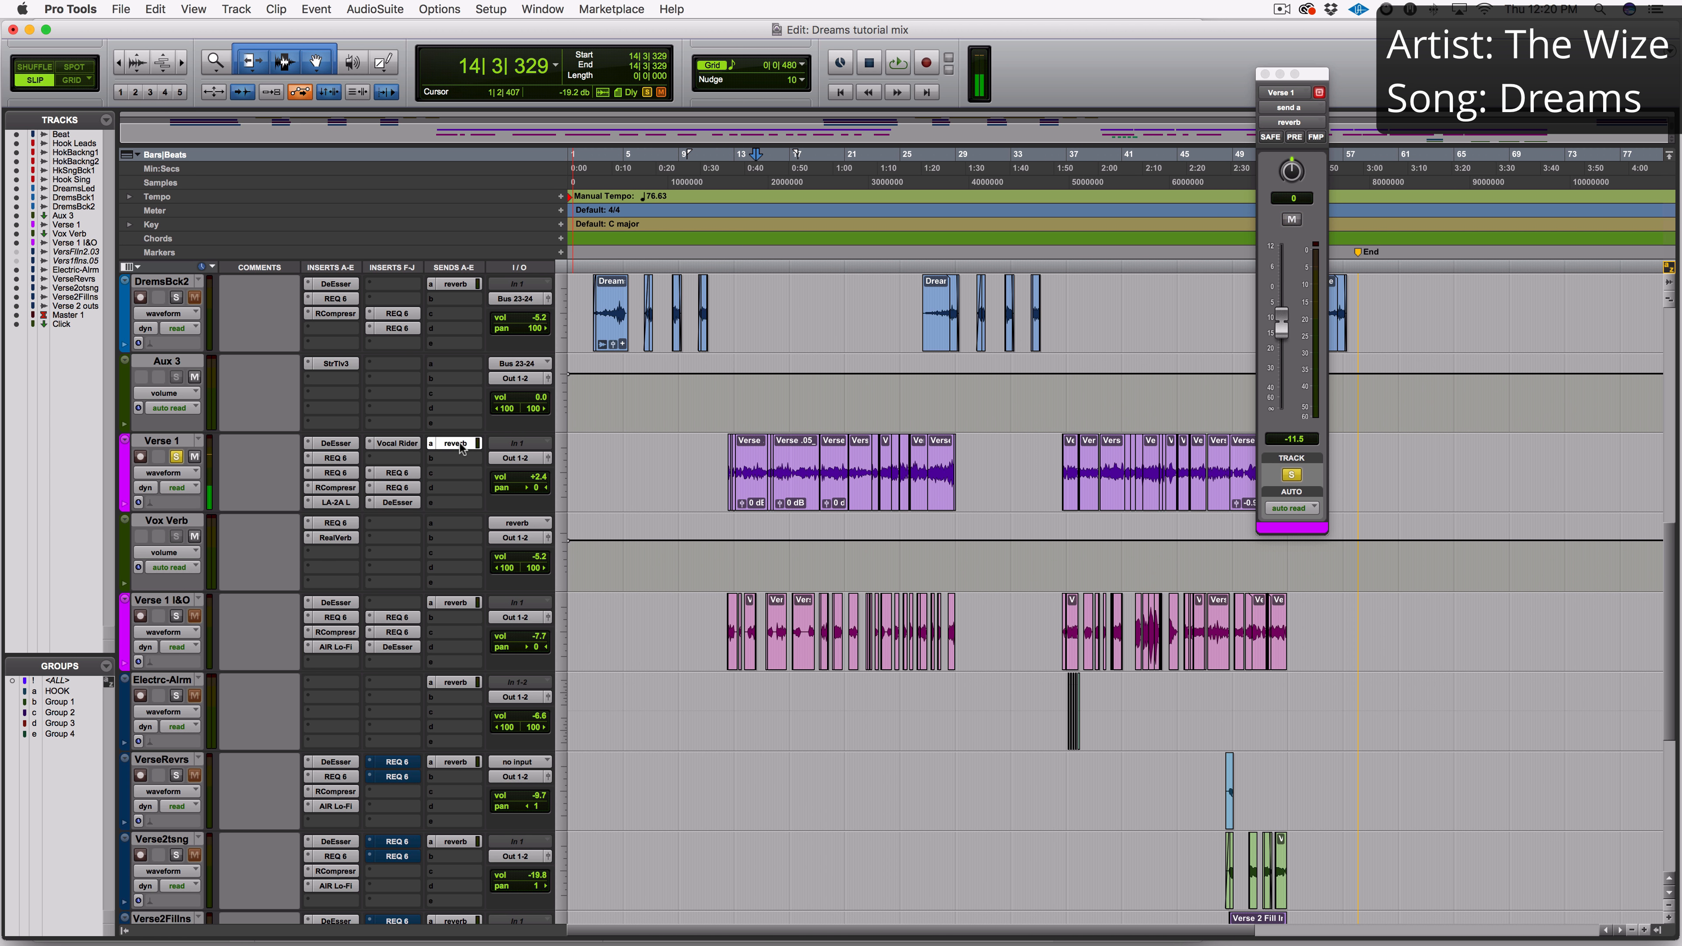
pyautogui.press('space')
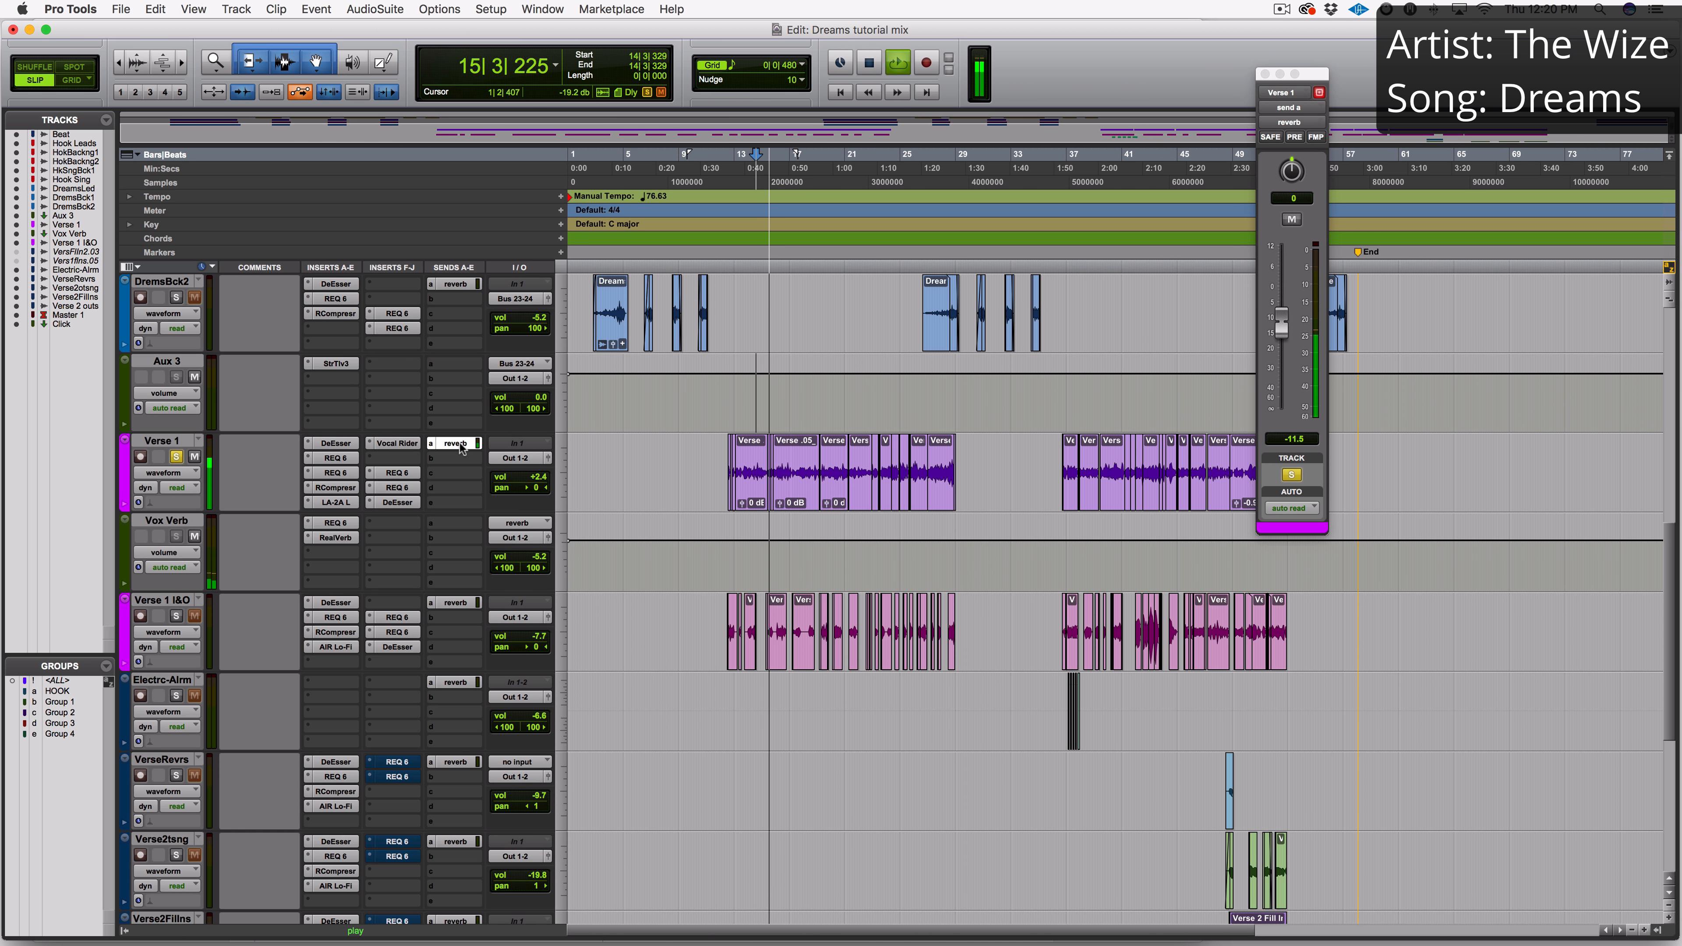
pyautogui.press('space')
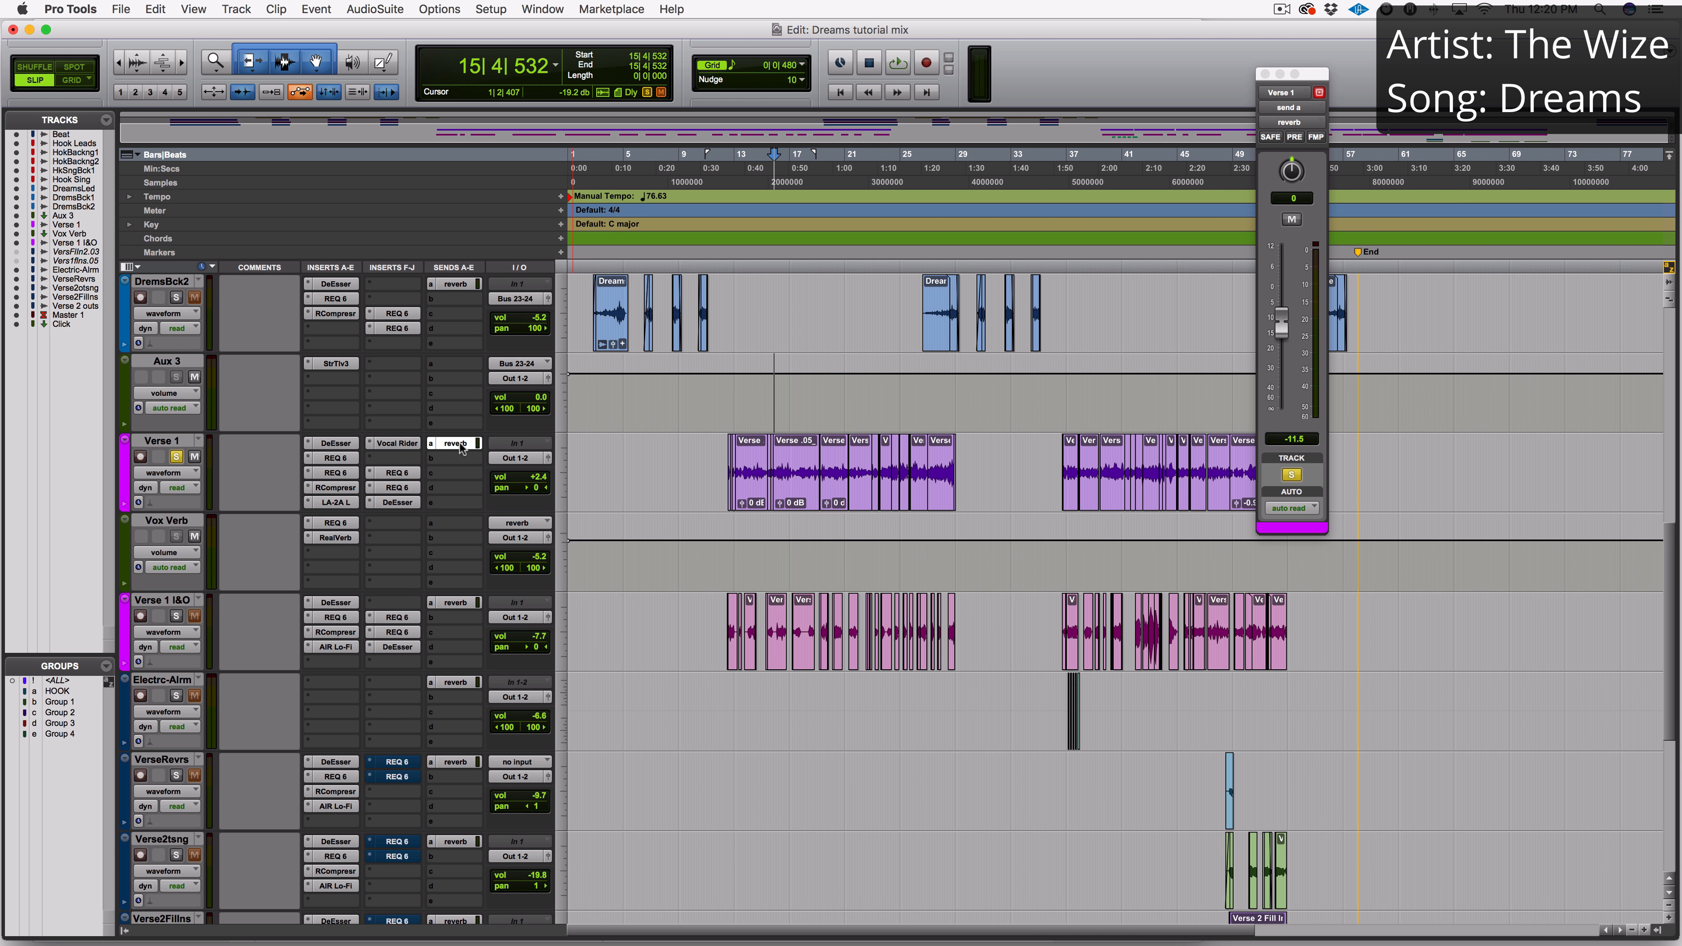
# Unsolo Verse 1 and play the full mix, toggling the mute on its reverb send to compare dry and wet vocals.
pyautogui.click(176, 457)
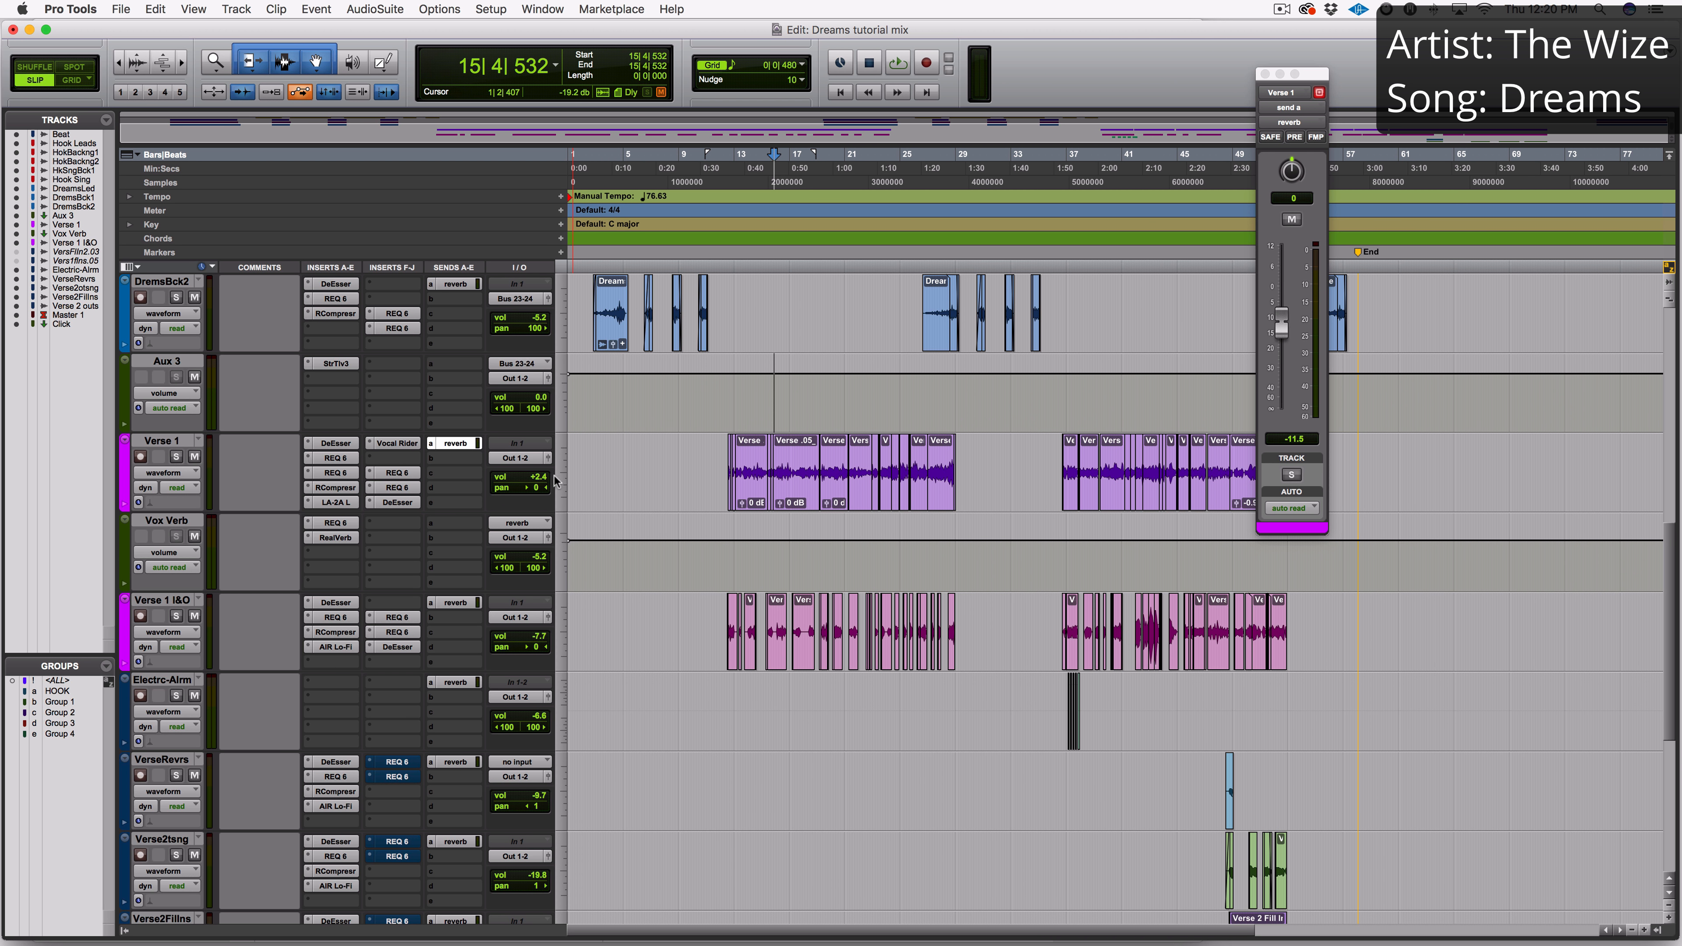
pyautogui.keyDown('ctrl'); pyautogui.keyDown('super'); pyautogui.click(461, 444); pyautogui.keyUp('super'); pyautogui.keyUp('ctrl')
pyautogui.press('space')
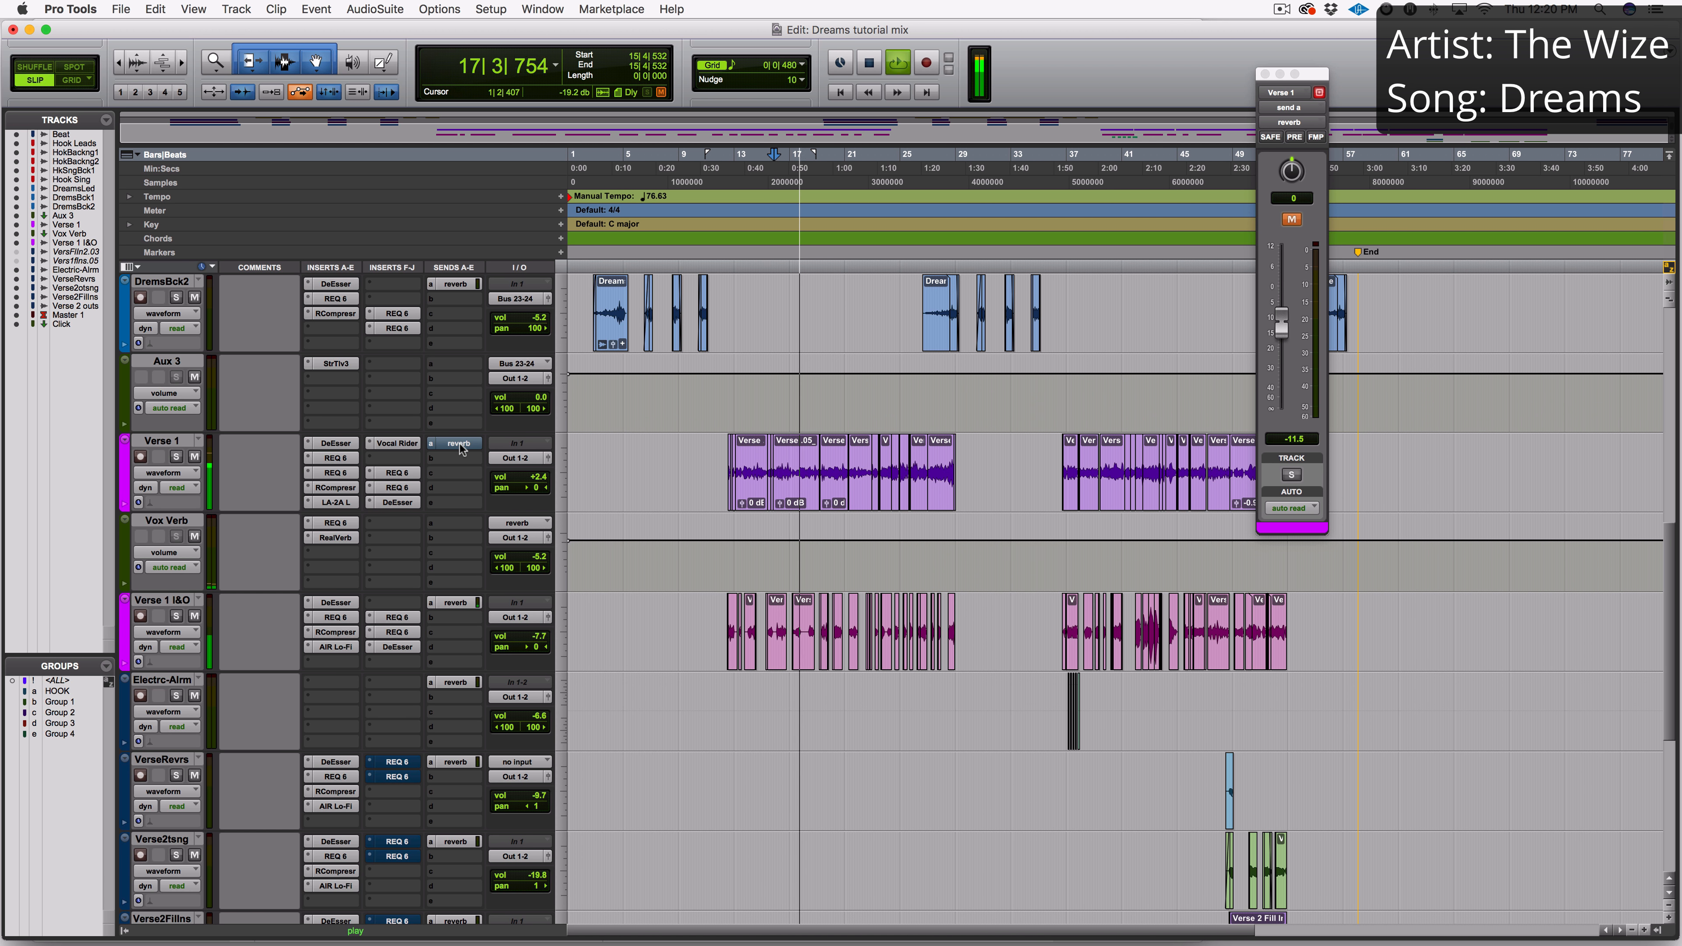
pyautogui.keyDown('super'); pyautogui.click(461, 448); pyautogui.keyUp('super')
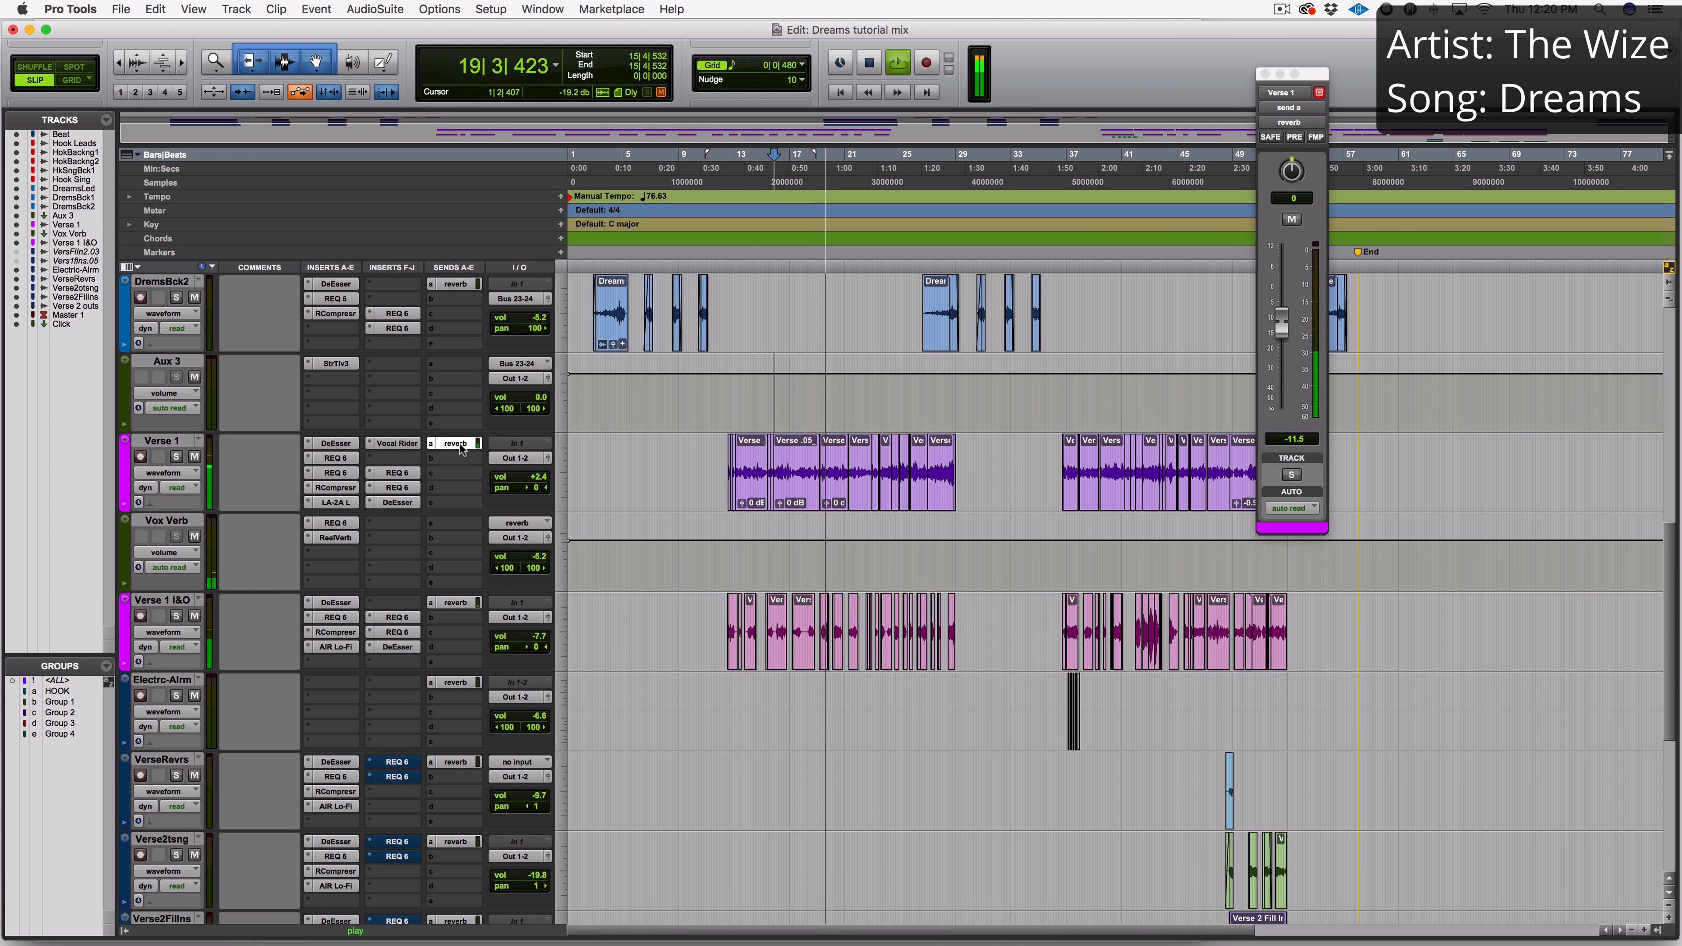
pyautogui.keyDown('ctrl'); pyautogui.keyDown('super'); pyautogui.click(456, 443); pyautogui.keyUp('super'); pyautogui.keyUp('ctrl')
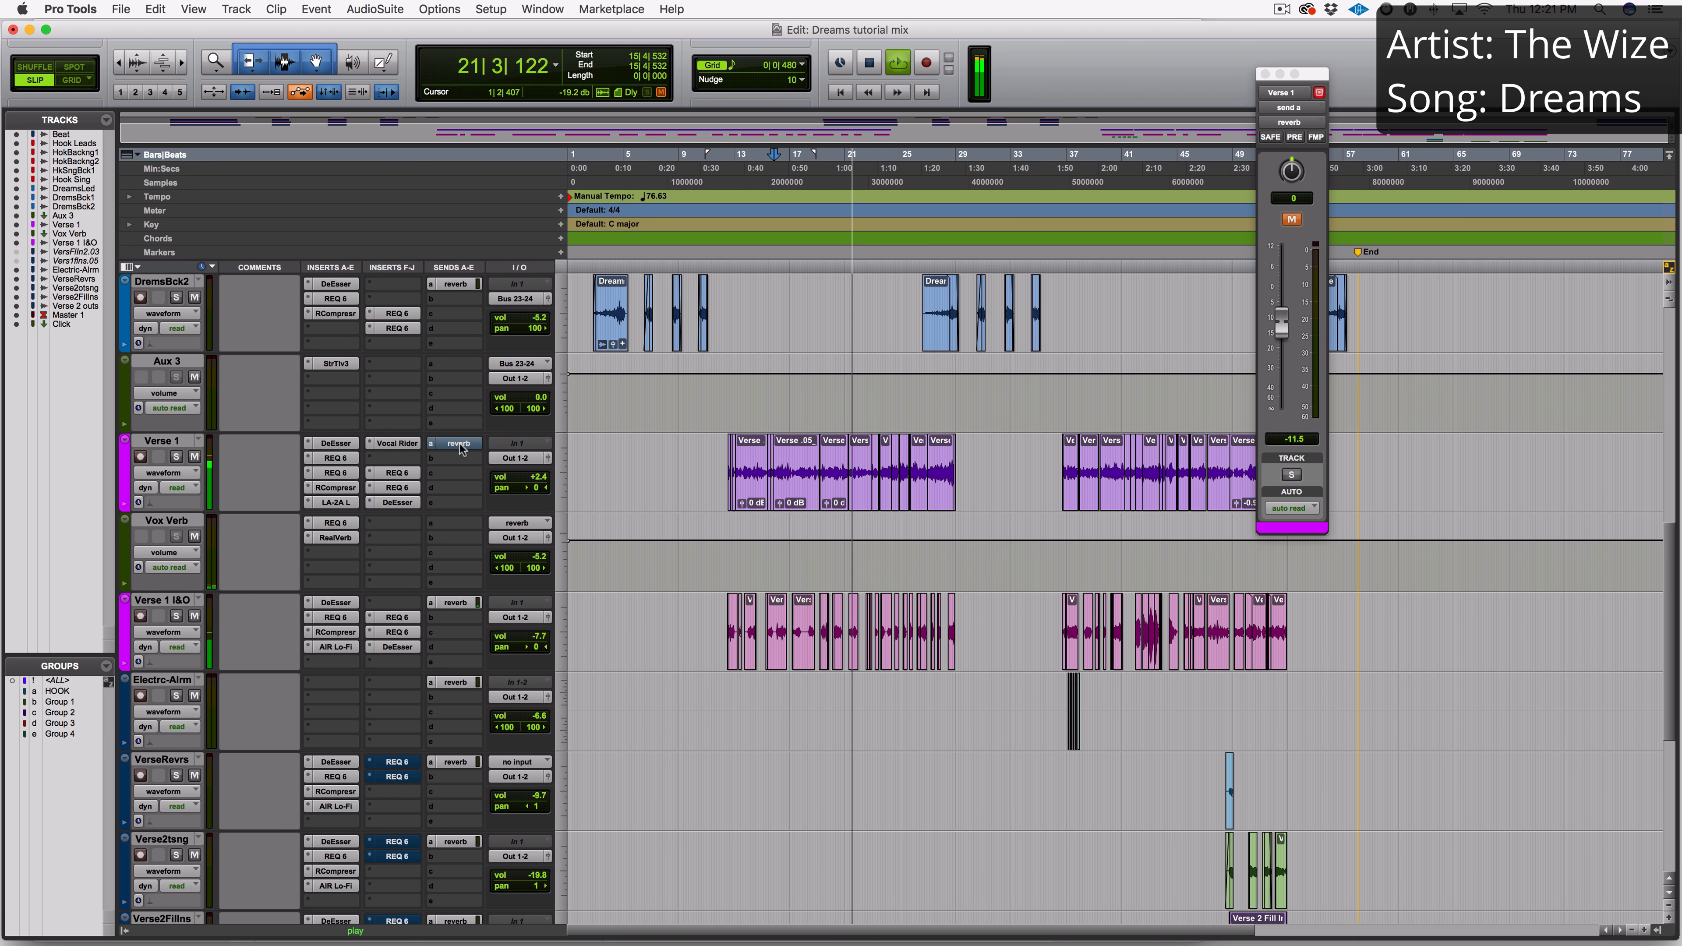
pyautogui.keyDown('ctrl'); pyautogui.keyDown('super'); pyautogui.click(455, 443); pyautogui.keyUp('super'); pyautogui.keyUp('ctrl')
pyautogui.press('space')
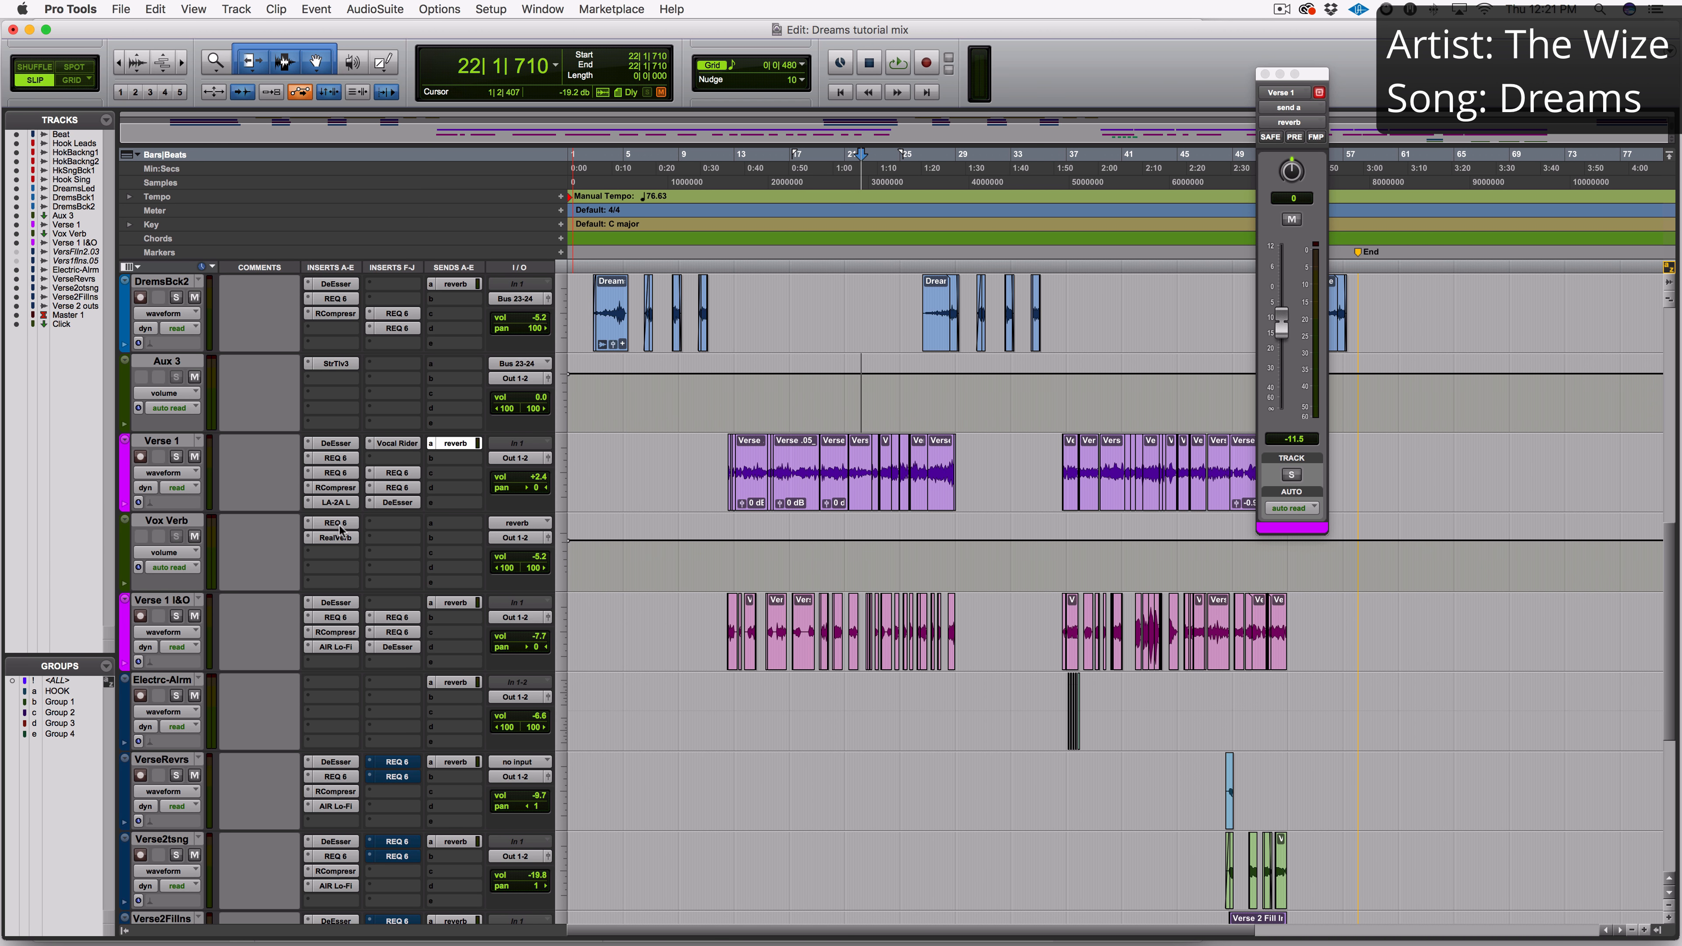
# Open RealVerb Pro on the Vox Verb track and audition soloed Verse 1 from the start of the second verse.
pyautogui.click(335, 538)
pyautogui.moveTo(674, 349); pyautogui.dragTo(766, 349)
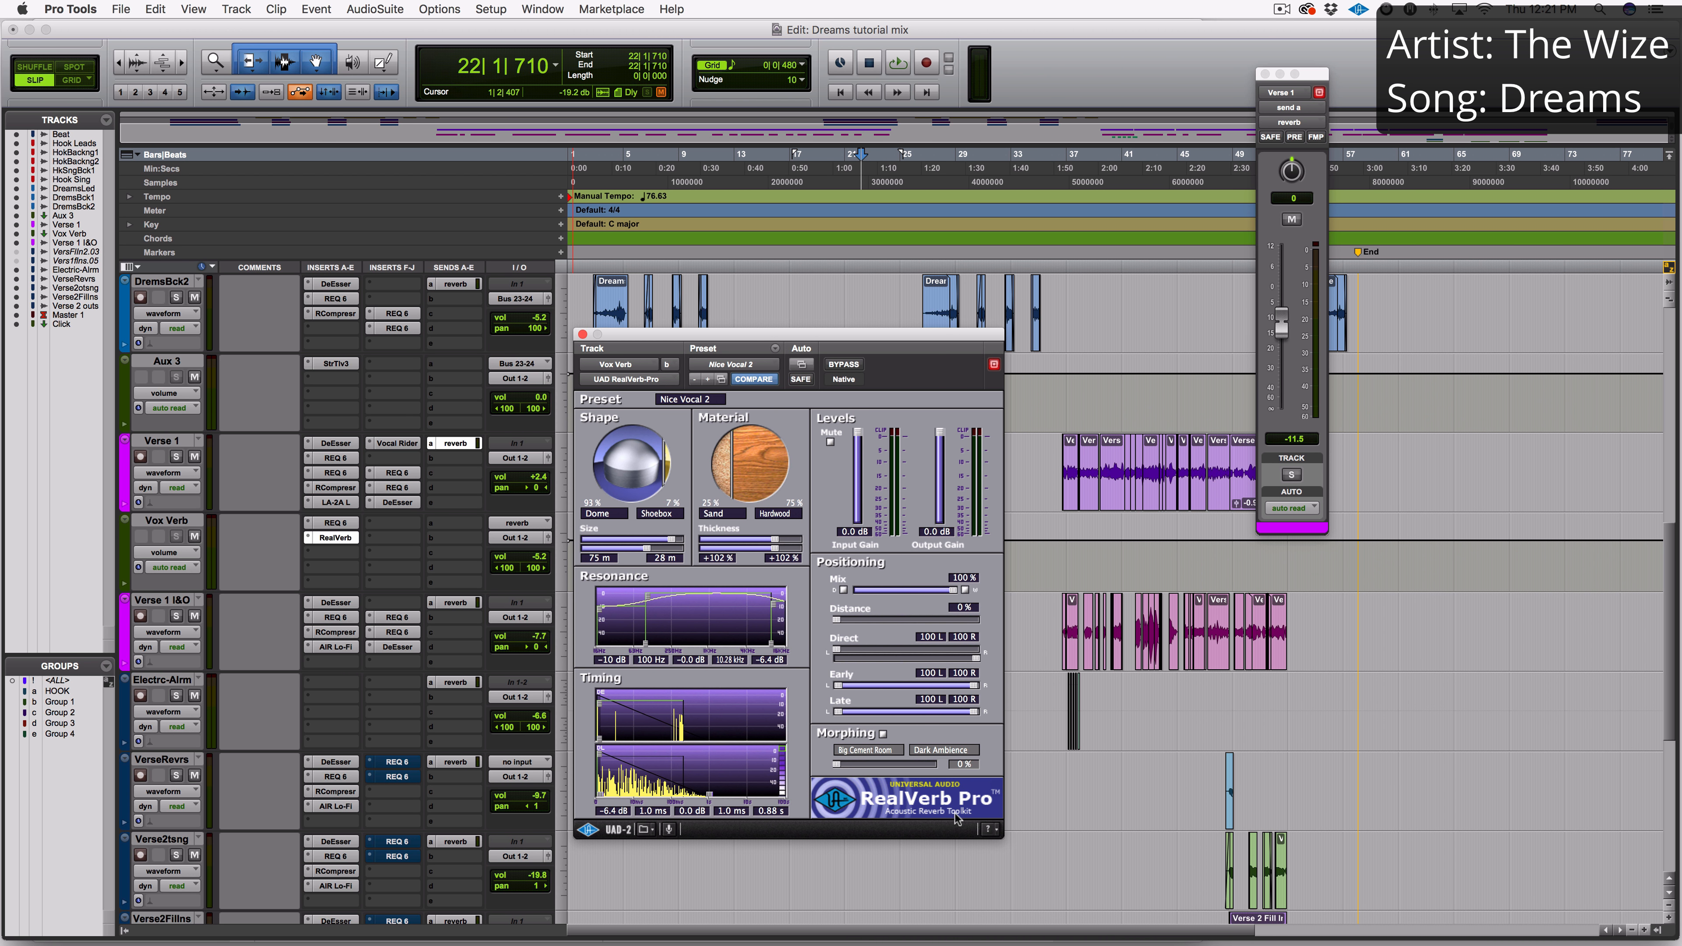
pyautogui.click(1063, 405)
pyautogui.click(176, 456)
pyautogui.press('space')
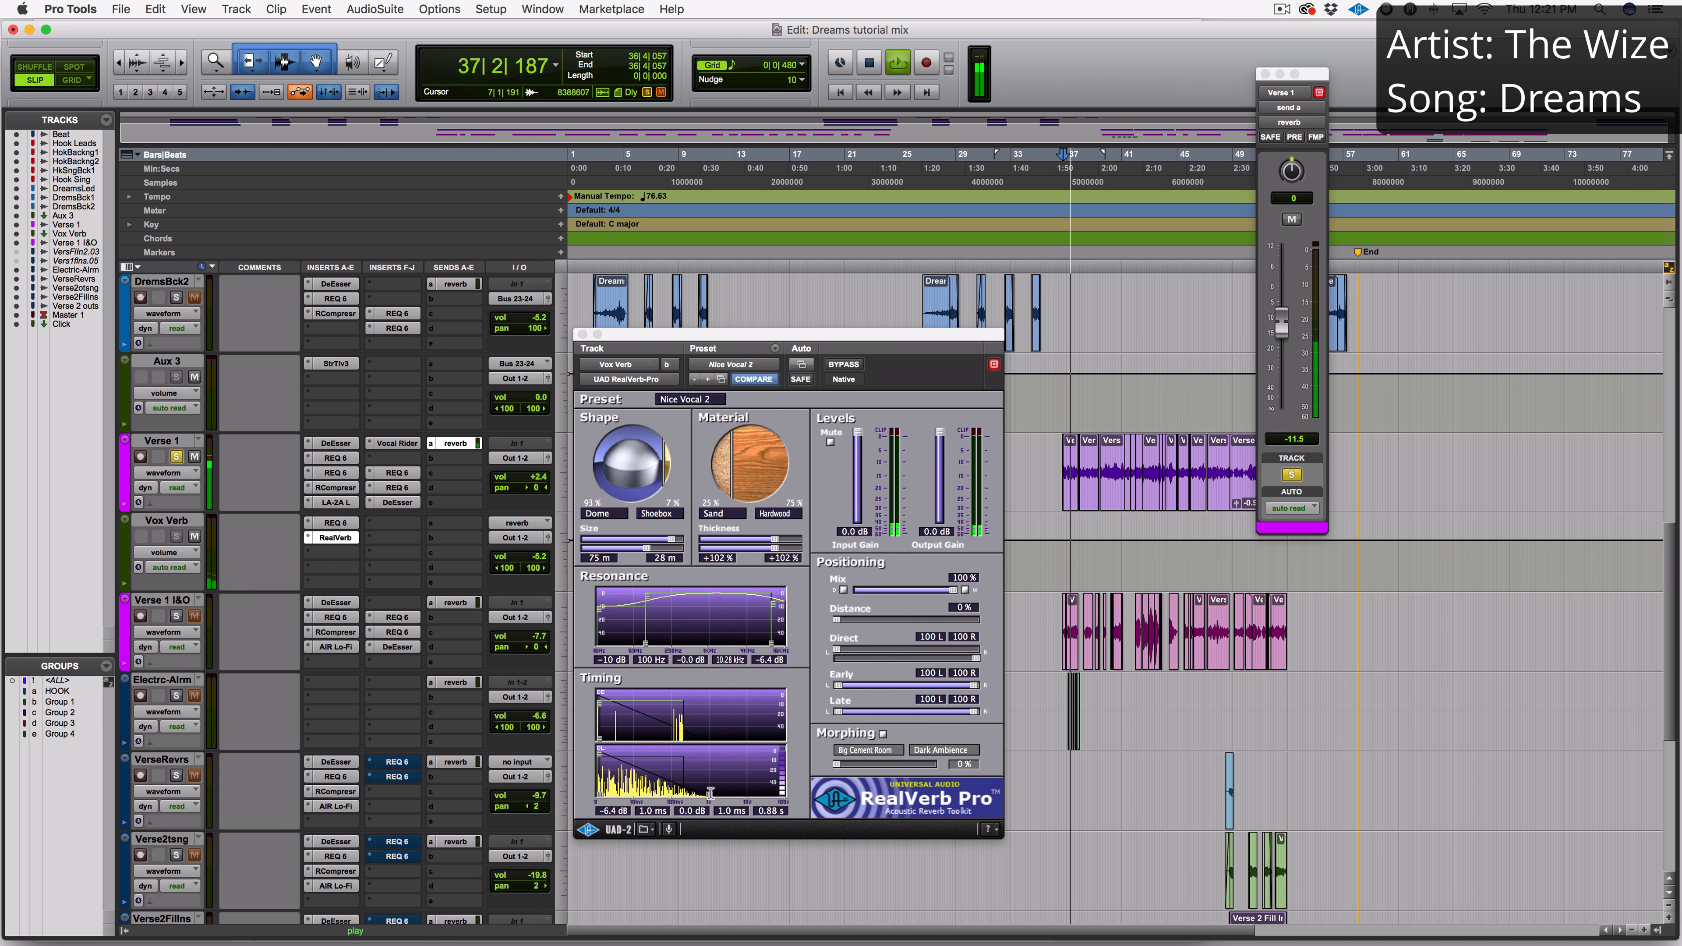
pyautogui.press('space')
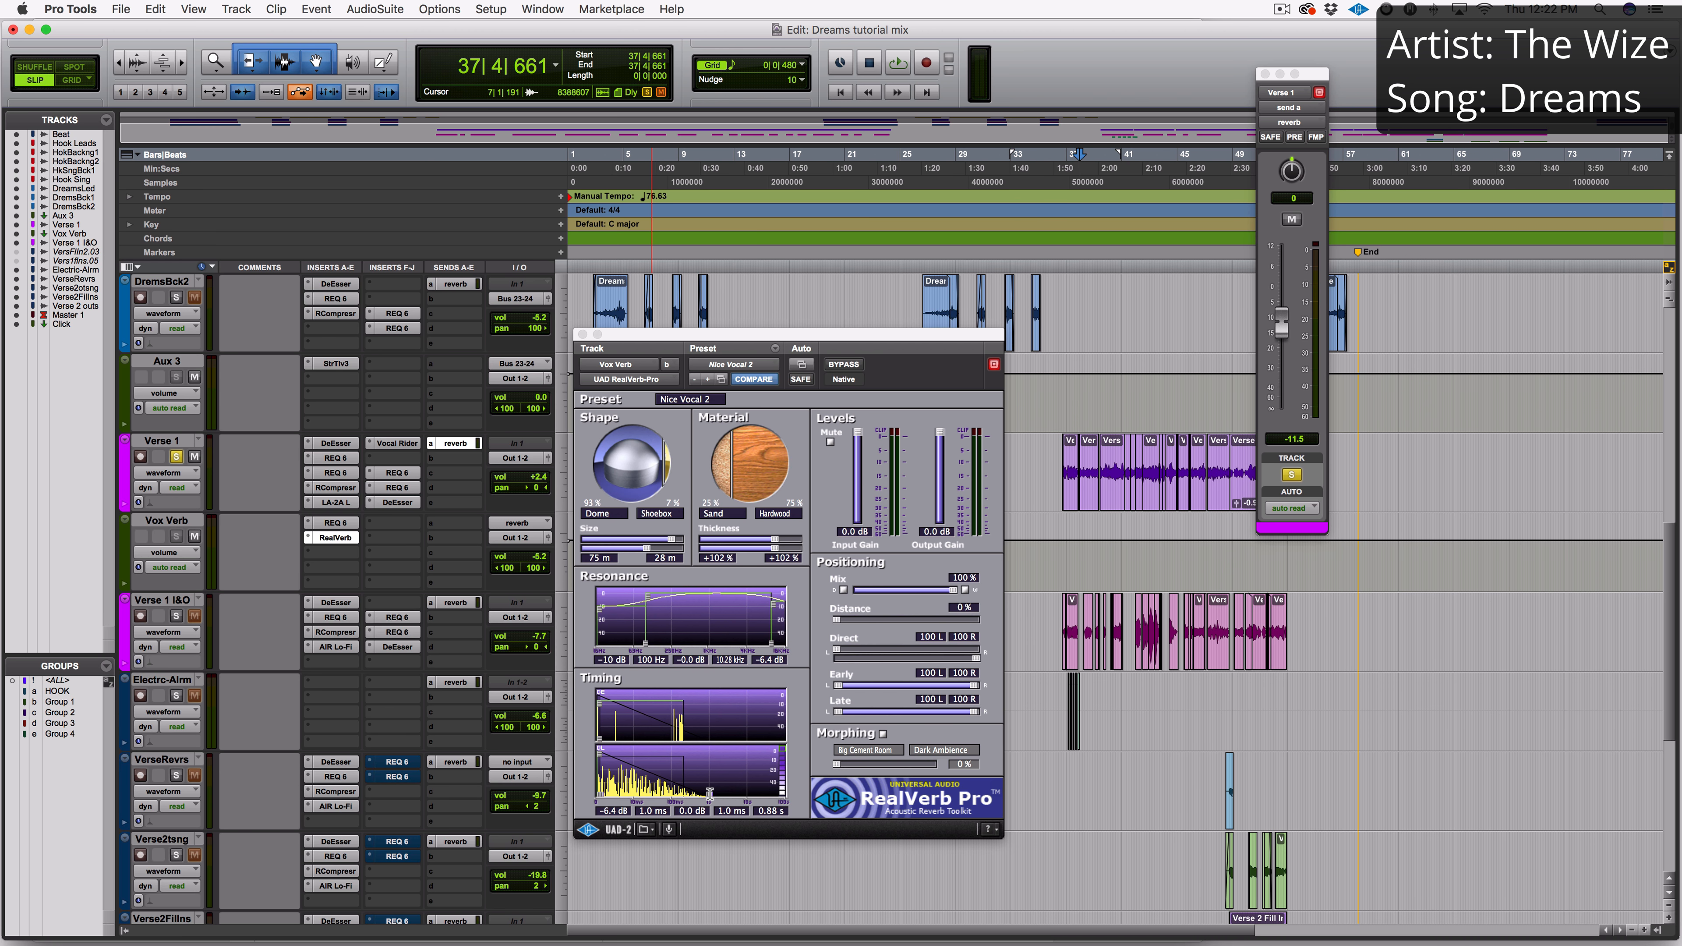
# Raise RealVerb Pro's late reverb decay time to 5.0 s while soloed Verse 1 plays.
pyautogui.press('space')
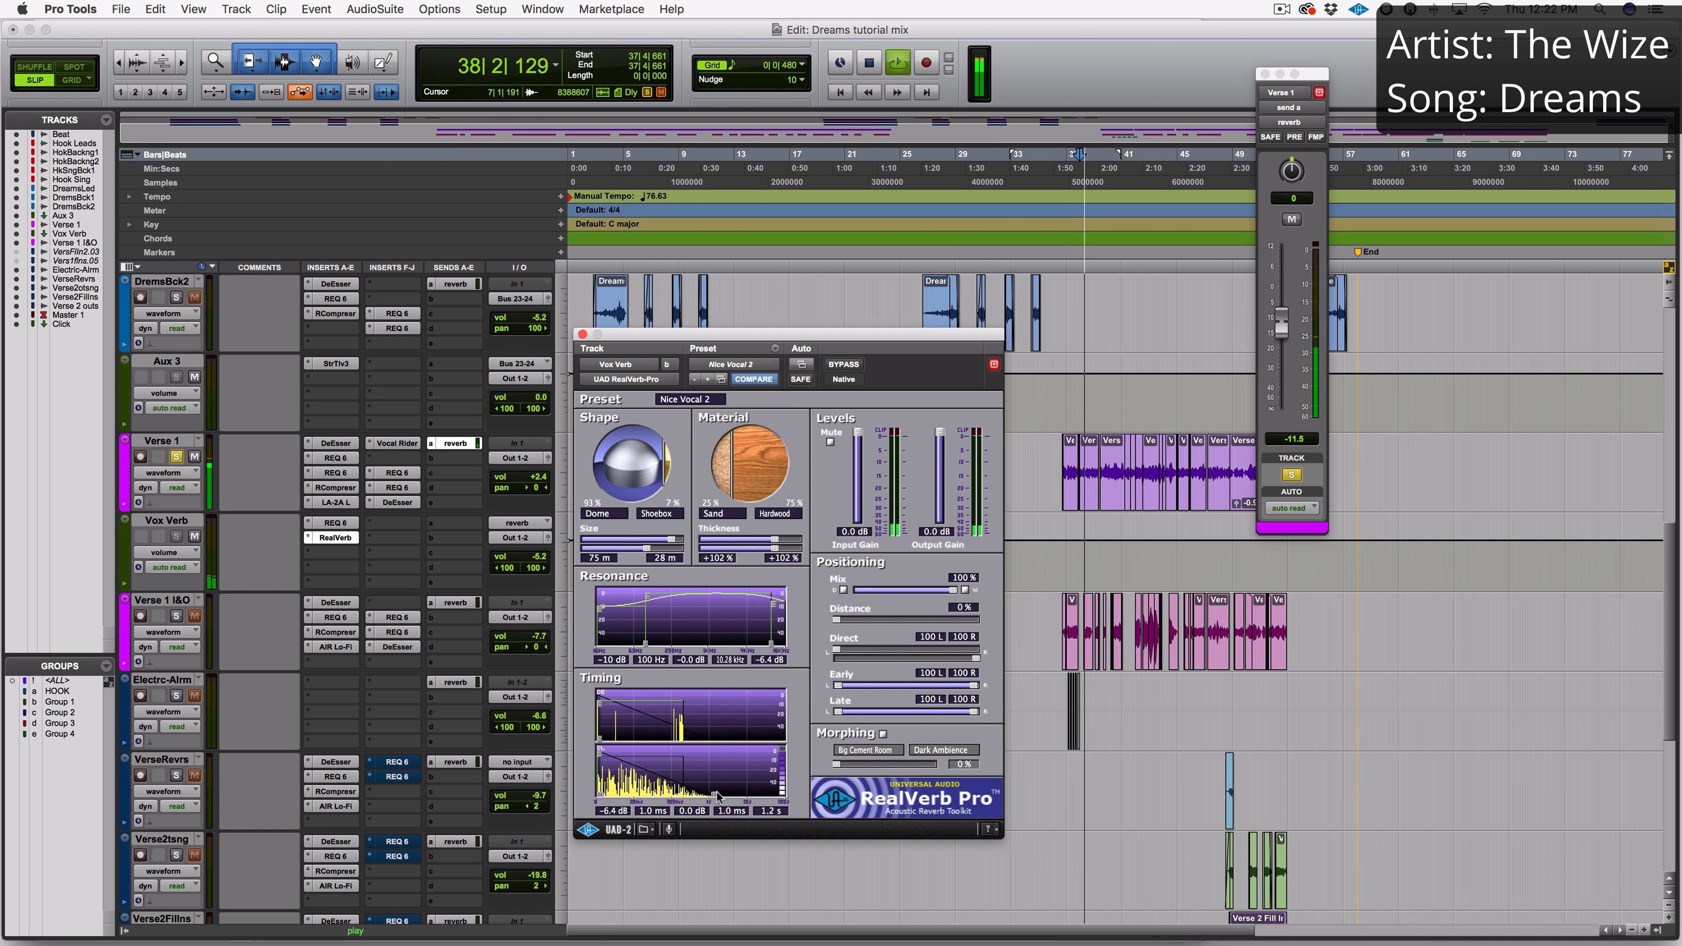
pyautogui.moveTo(709, 793); pyautogui.dragTo(737, 793)
pyautogui.press('space')
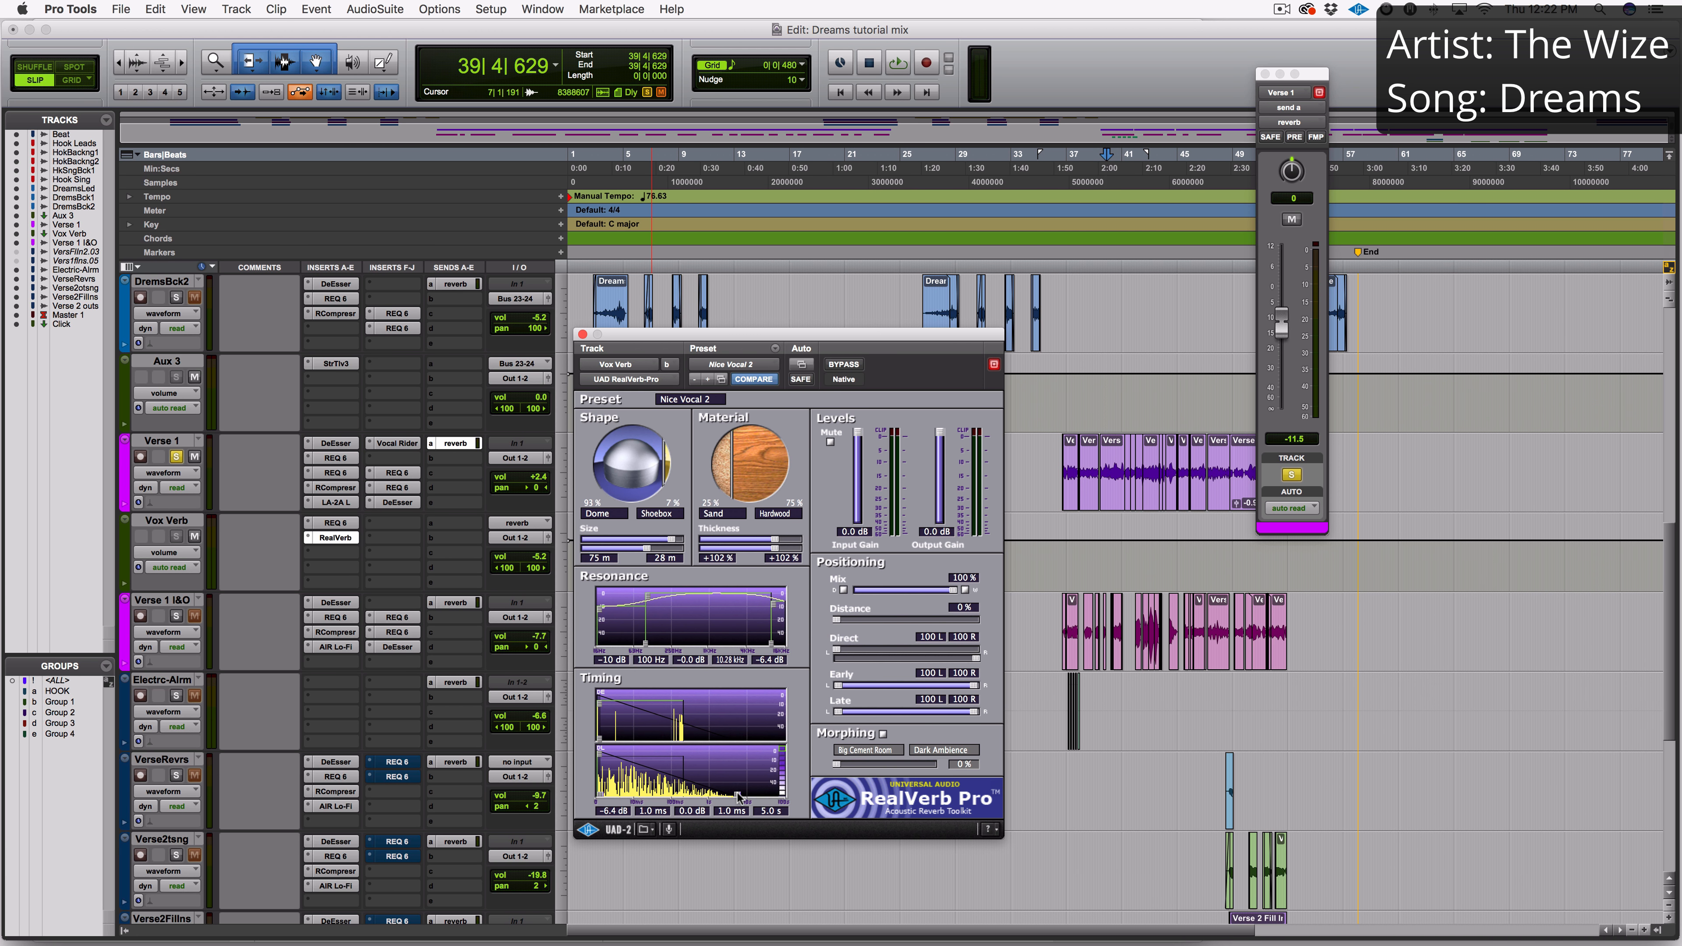
# Shorten the late reverb decay time to 2.1 s and on to 0.80 s while auditioning soloed Verse 1.
pyautogui.moveTo(735, 792); pyautogui.dragTo(724, 797)
pyautogui.press('space')
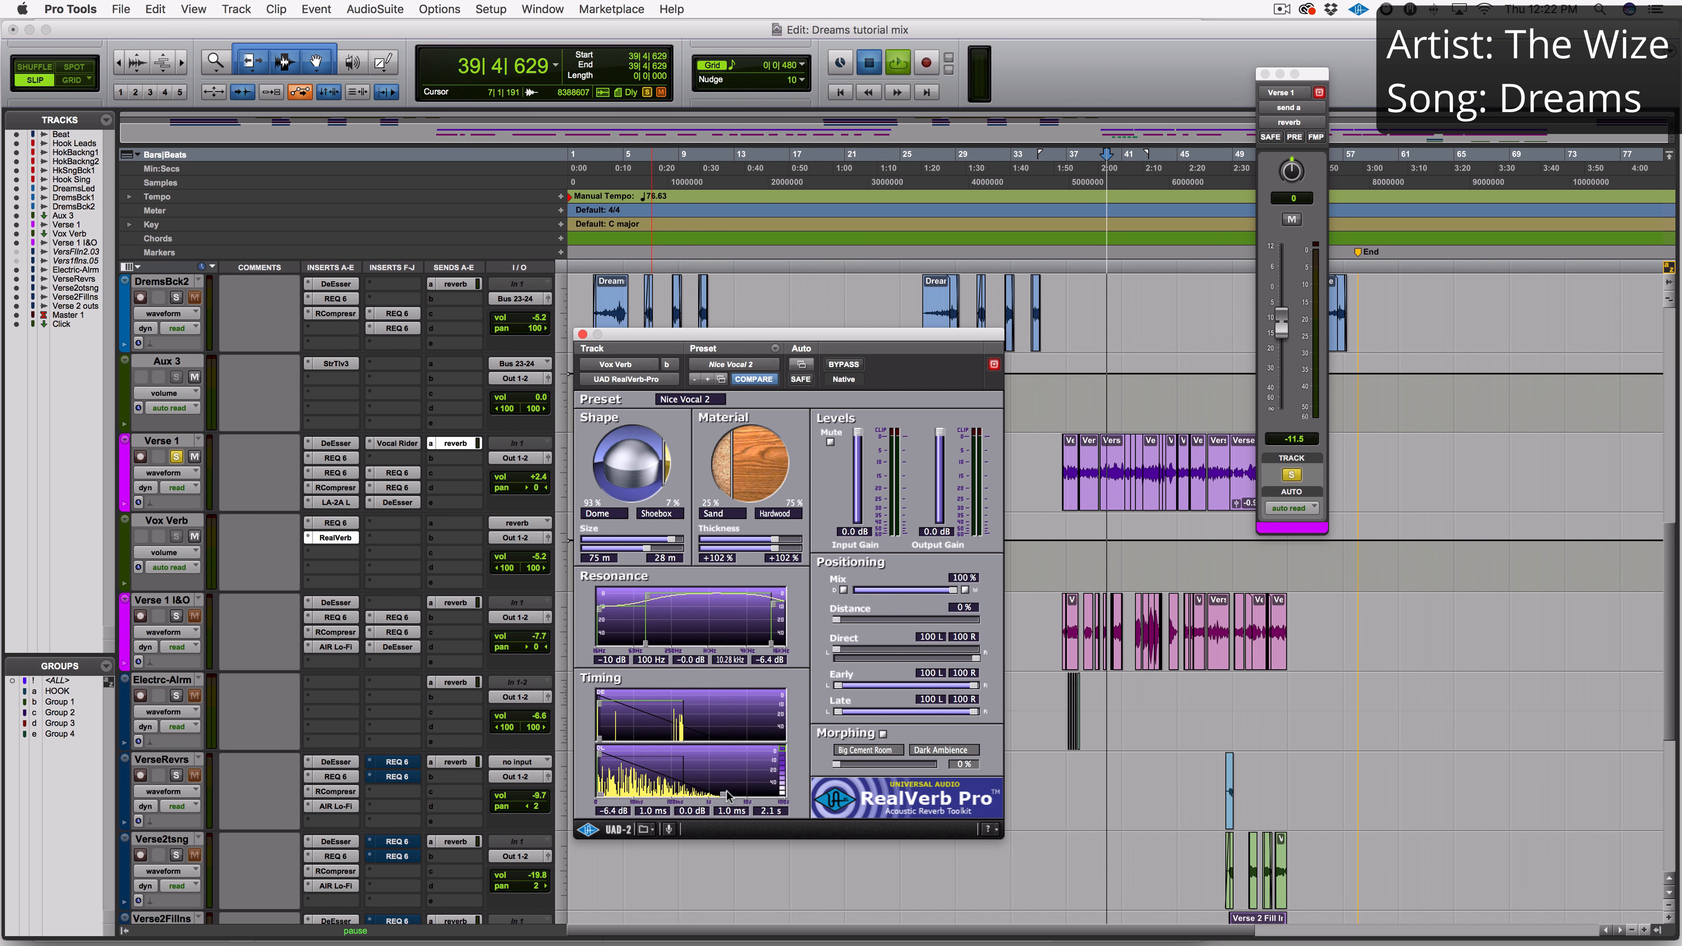
pyautogui.moveTo(727, 795); pyautogui.dragTo(709, 797)
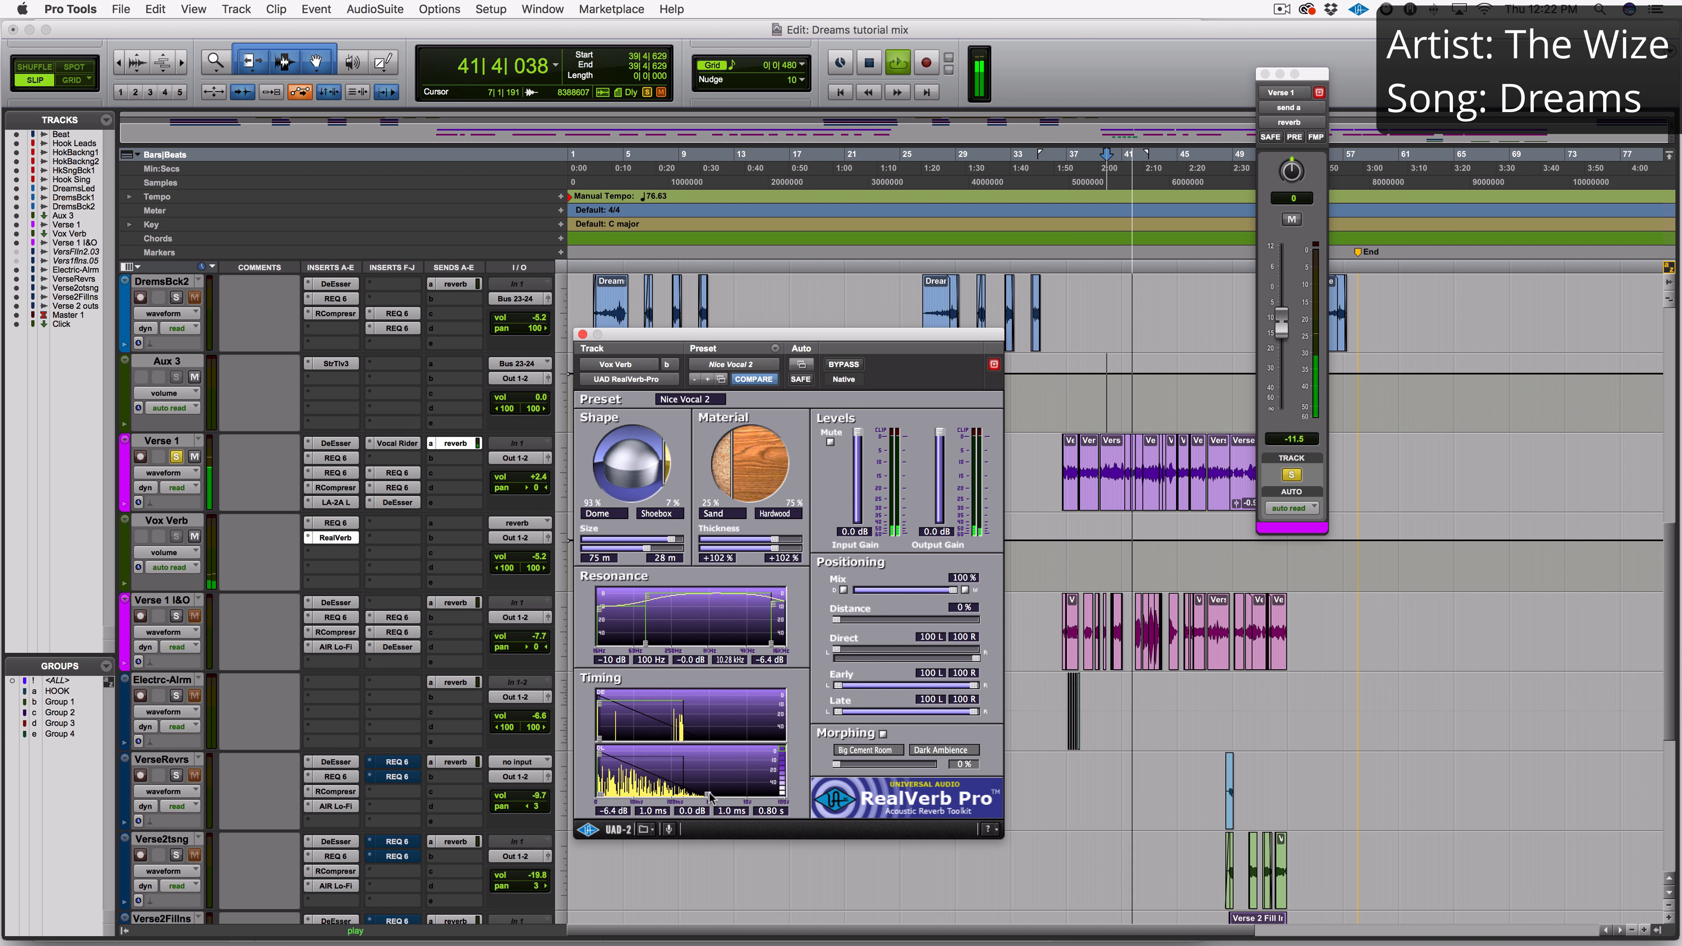
pyautogui.press('space')
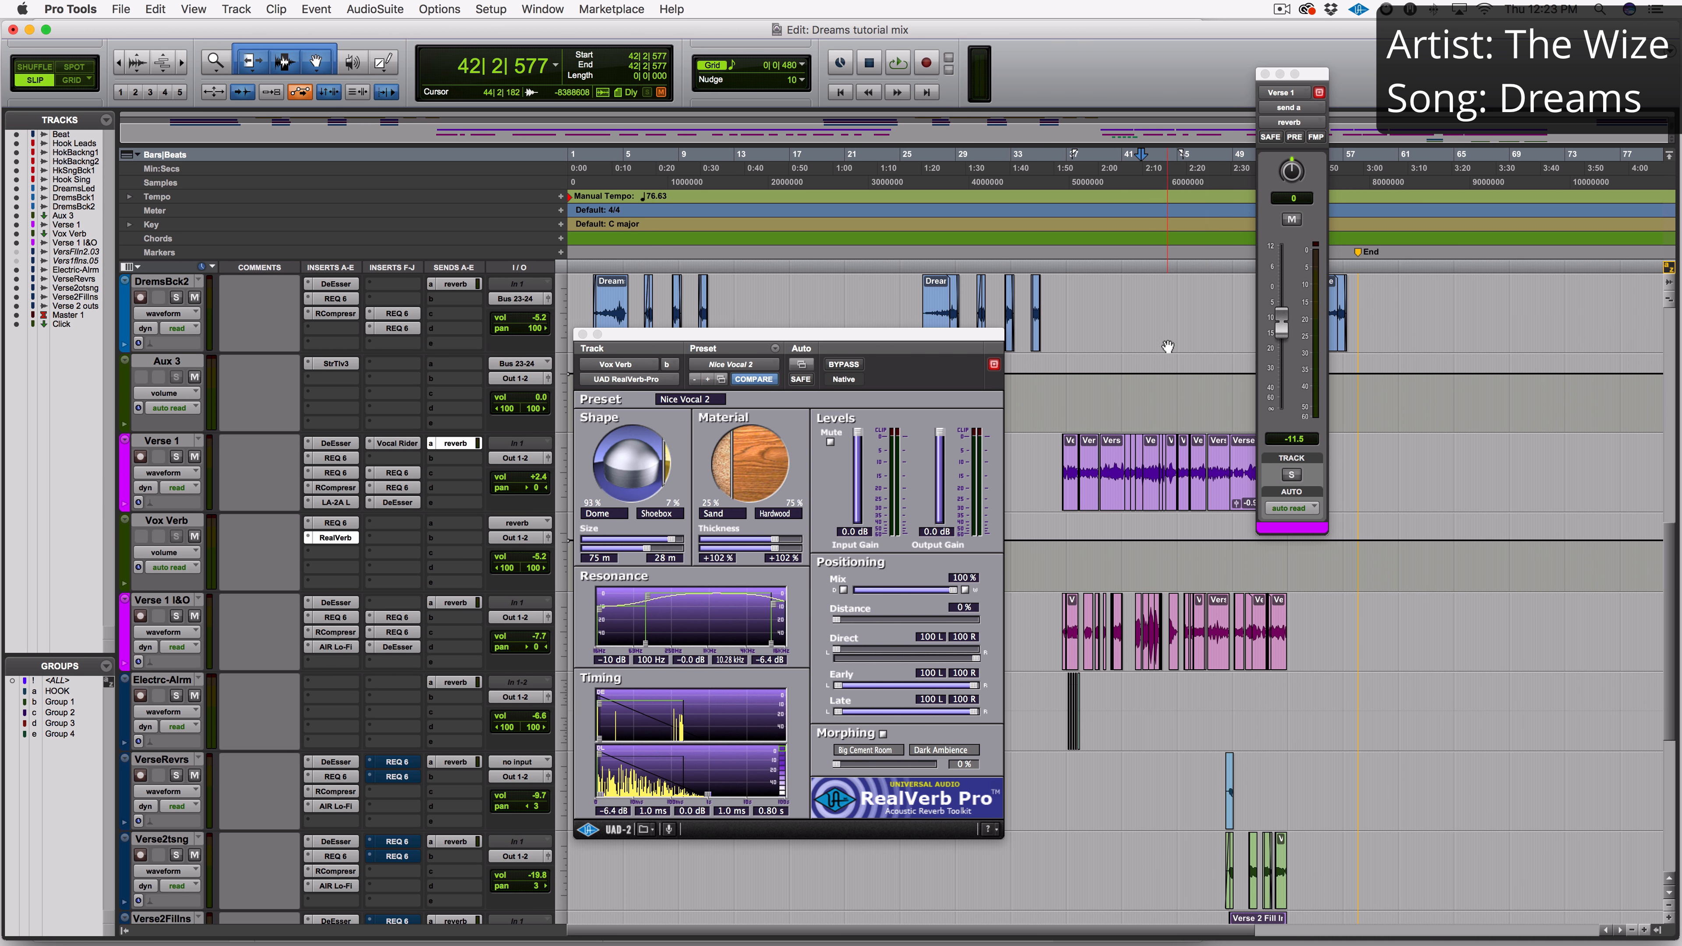
# Play the full mix from about bar 40, trying a 5.8 s late reverb decay before setting it to 0.75 s.
pyautogui.click(1117, 398)
pyautogui.press('space')
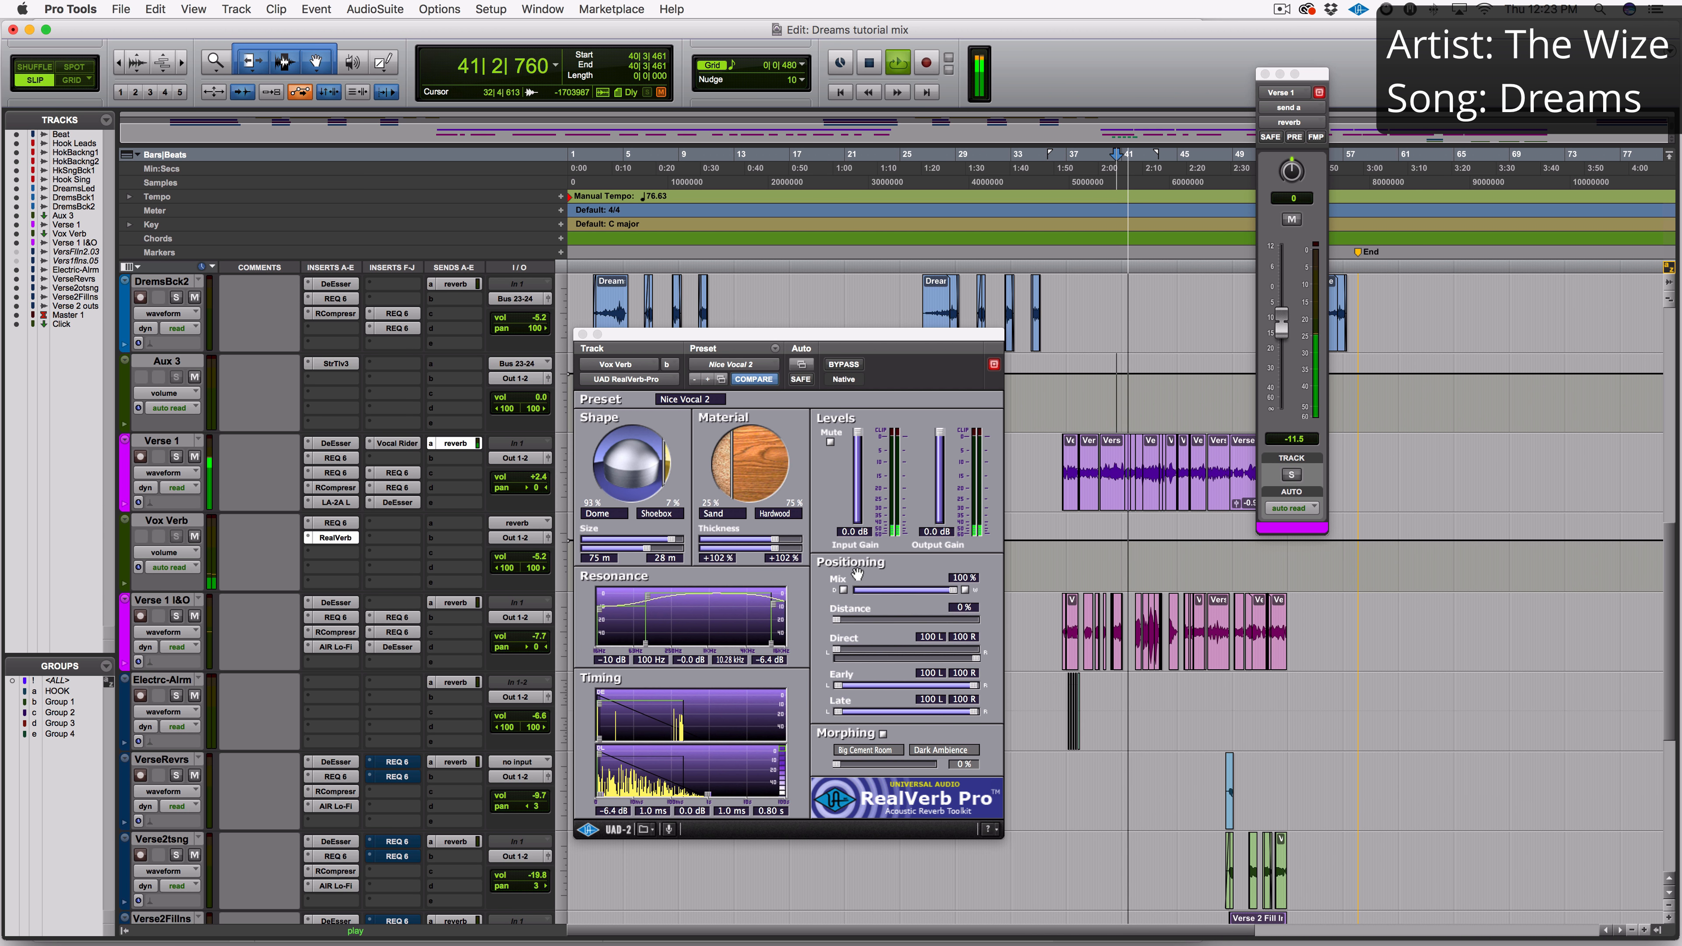
pyautogui.press('space')
pyautogui.moveTo(707, 794); pyautogui.dragTo(741, 794)
pyautogui.press('space')
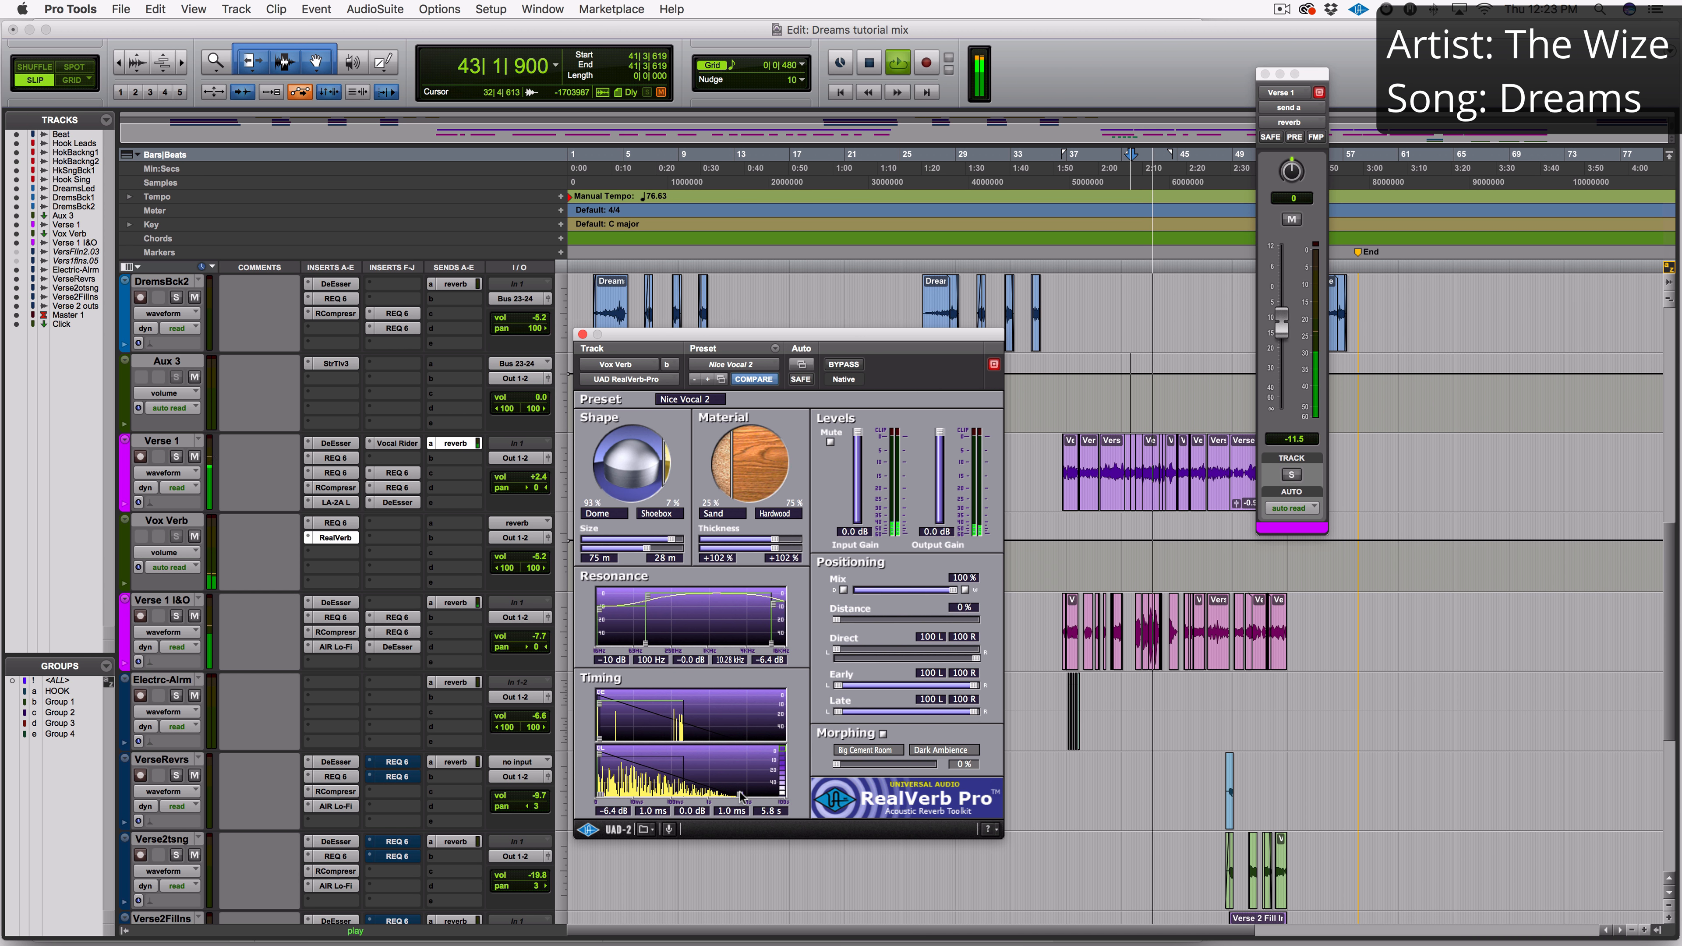
pyautogui.moveTo(740, 795)
pyautogui.mouseDown()
pyautogui.moveTo(688, 795)
pyautogui.moveTo(709, 795)
pyautogui.mouseUp()
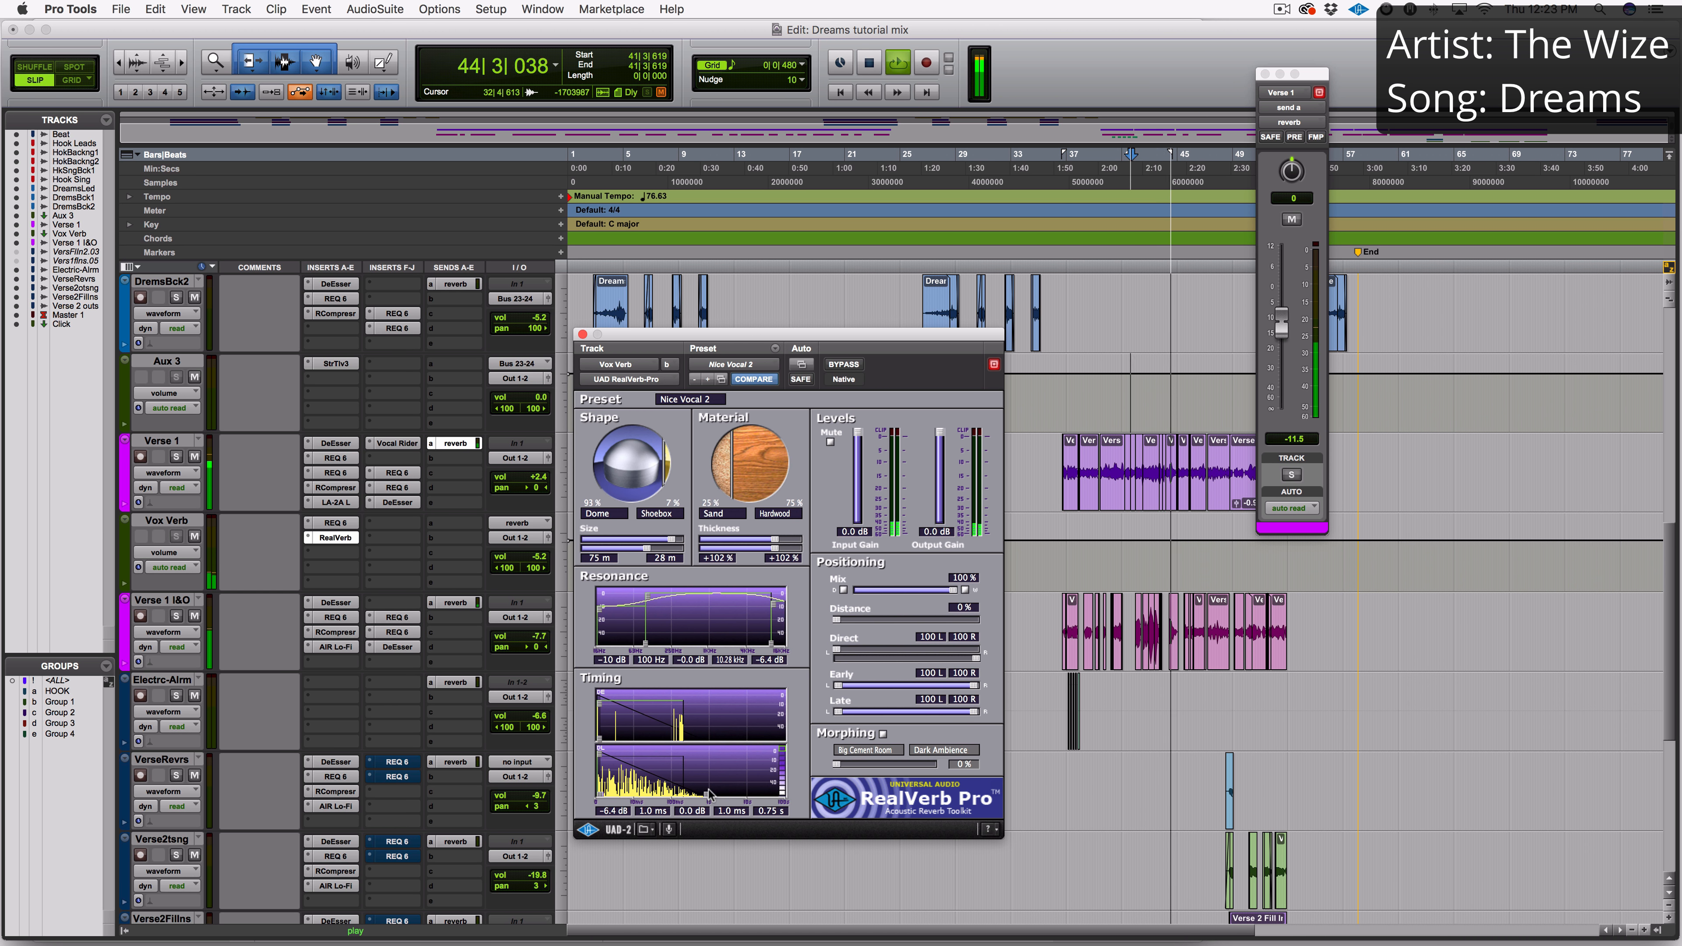
pyautogui.press('space')
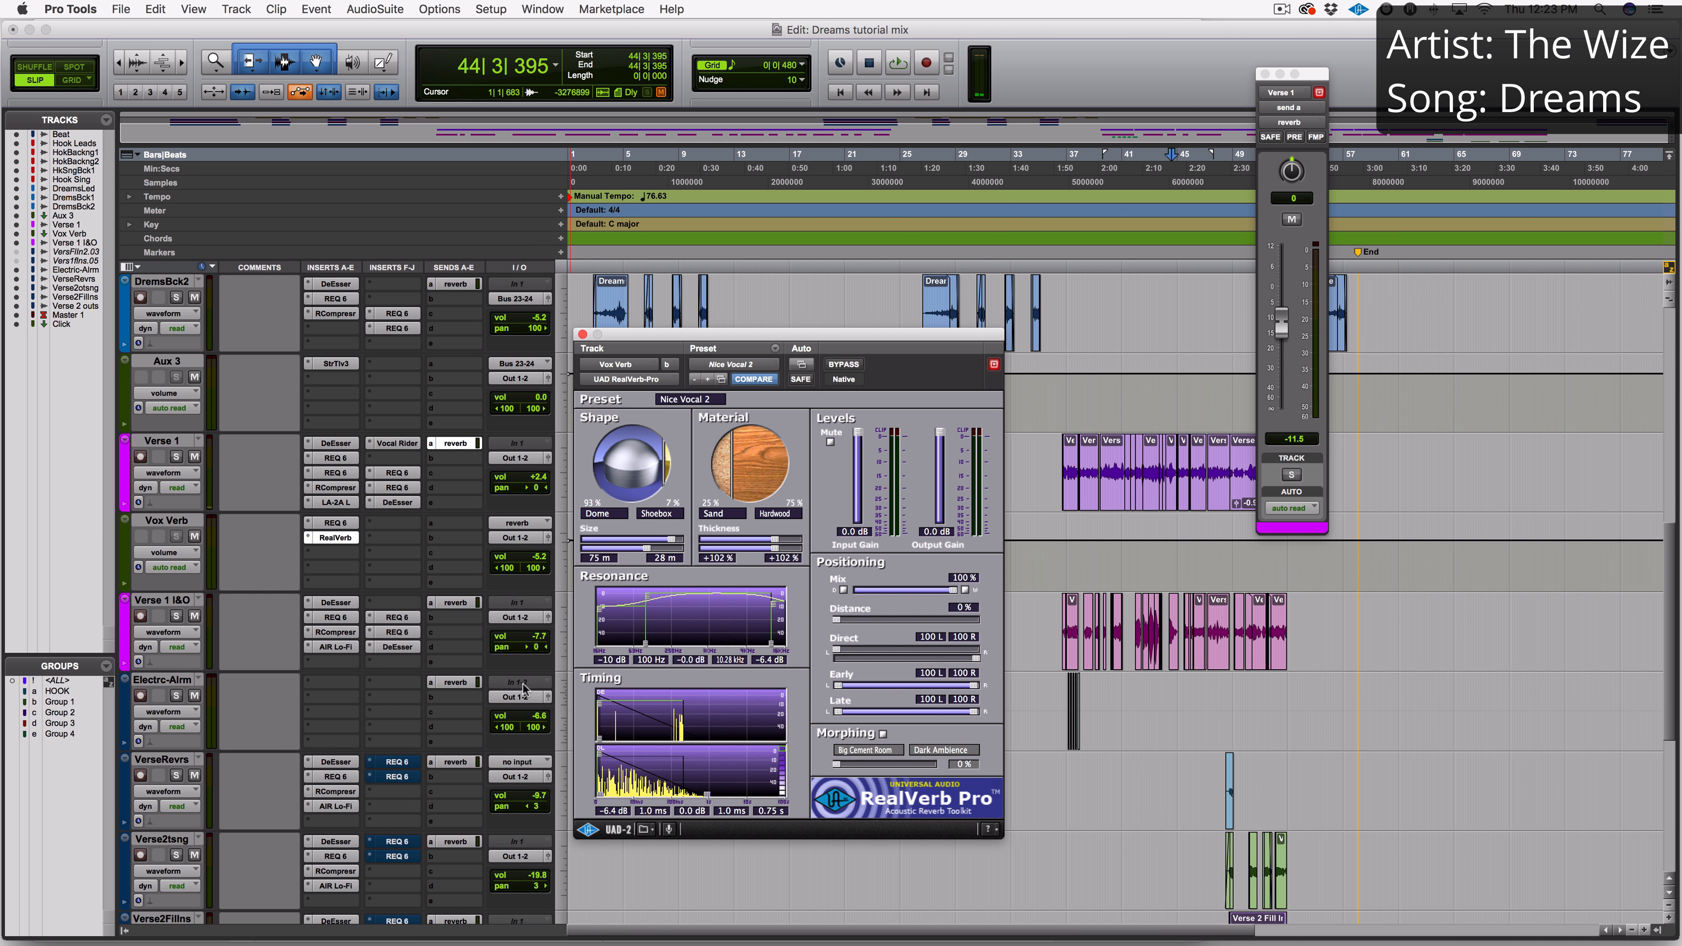
# Select the Vox Verb track, open its REQ 6 equalizer and move the plug-in window clear of the track's controls.
pyautogui.click(185, 521)
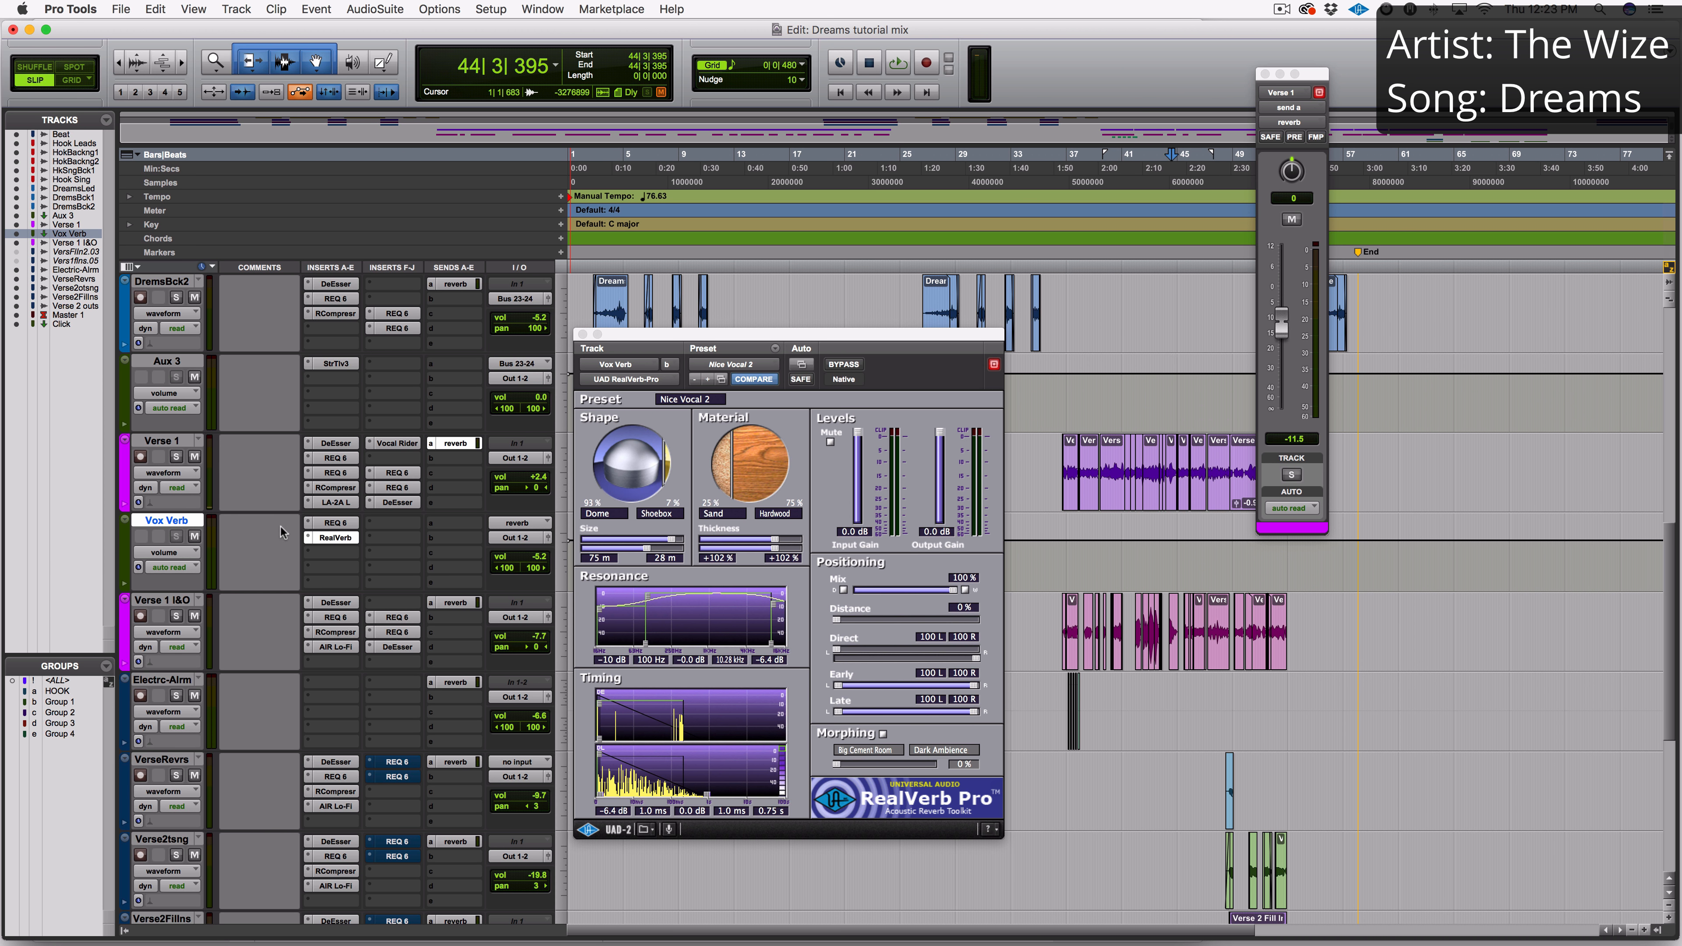
pyautogui.click(339, 523)
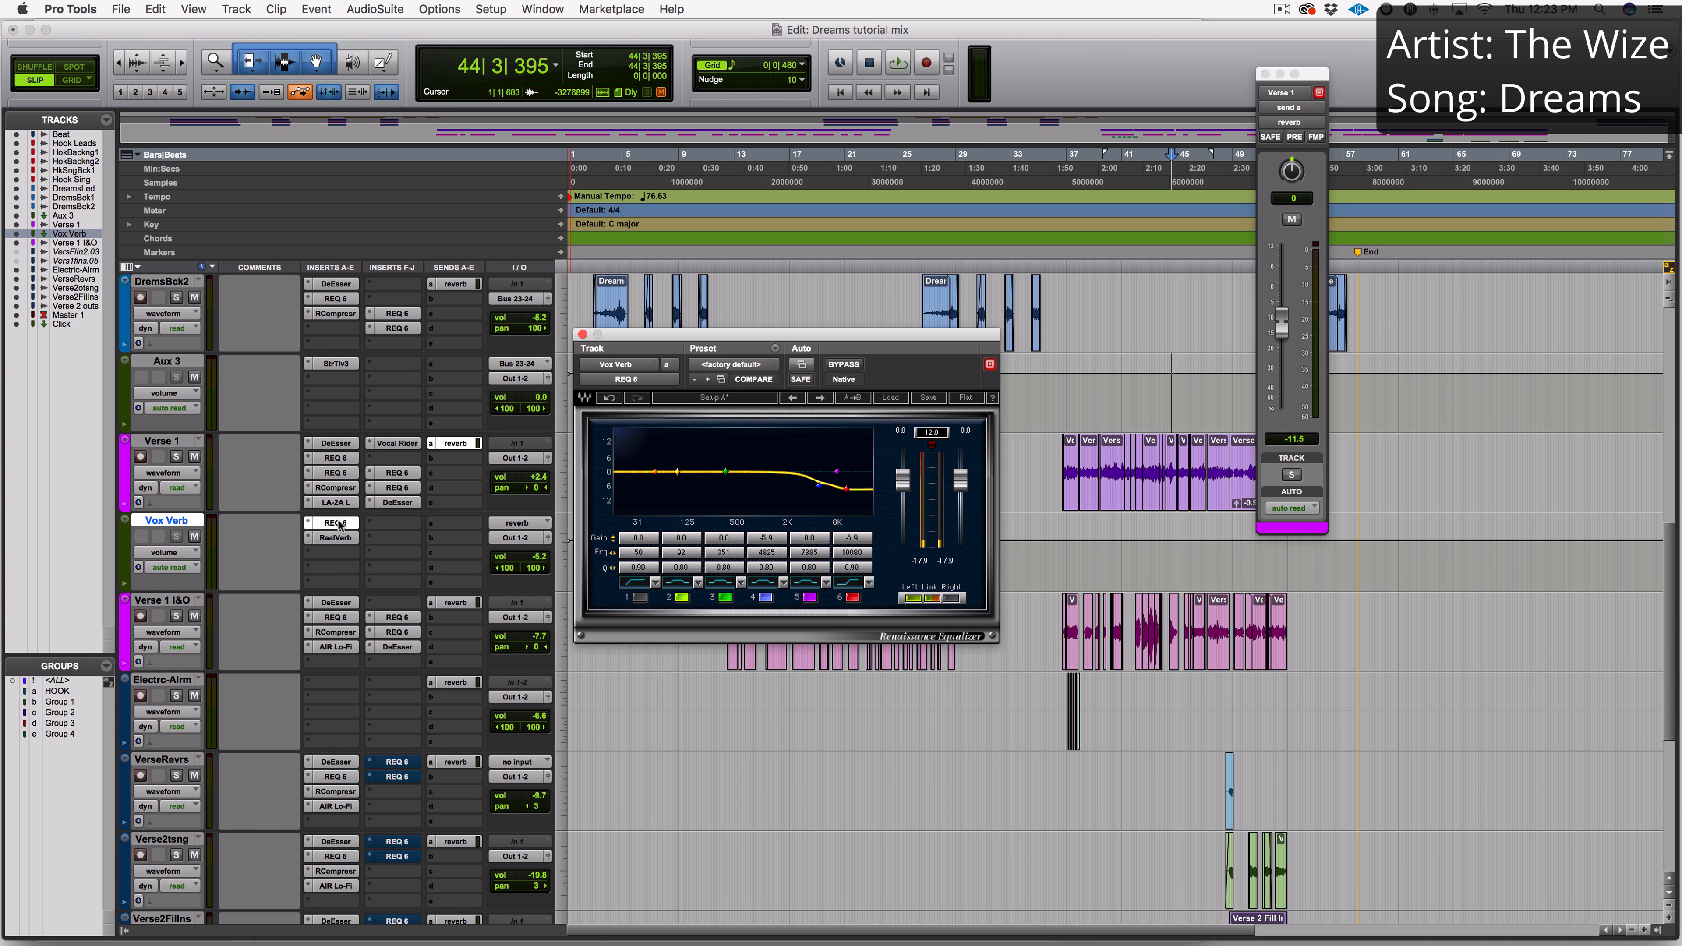
pyautogui.moveTo(775, 335); pyautogui.dragTo(775, 429)
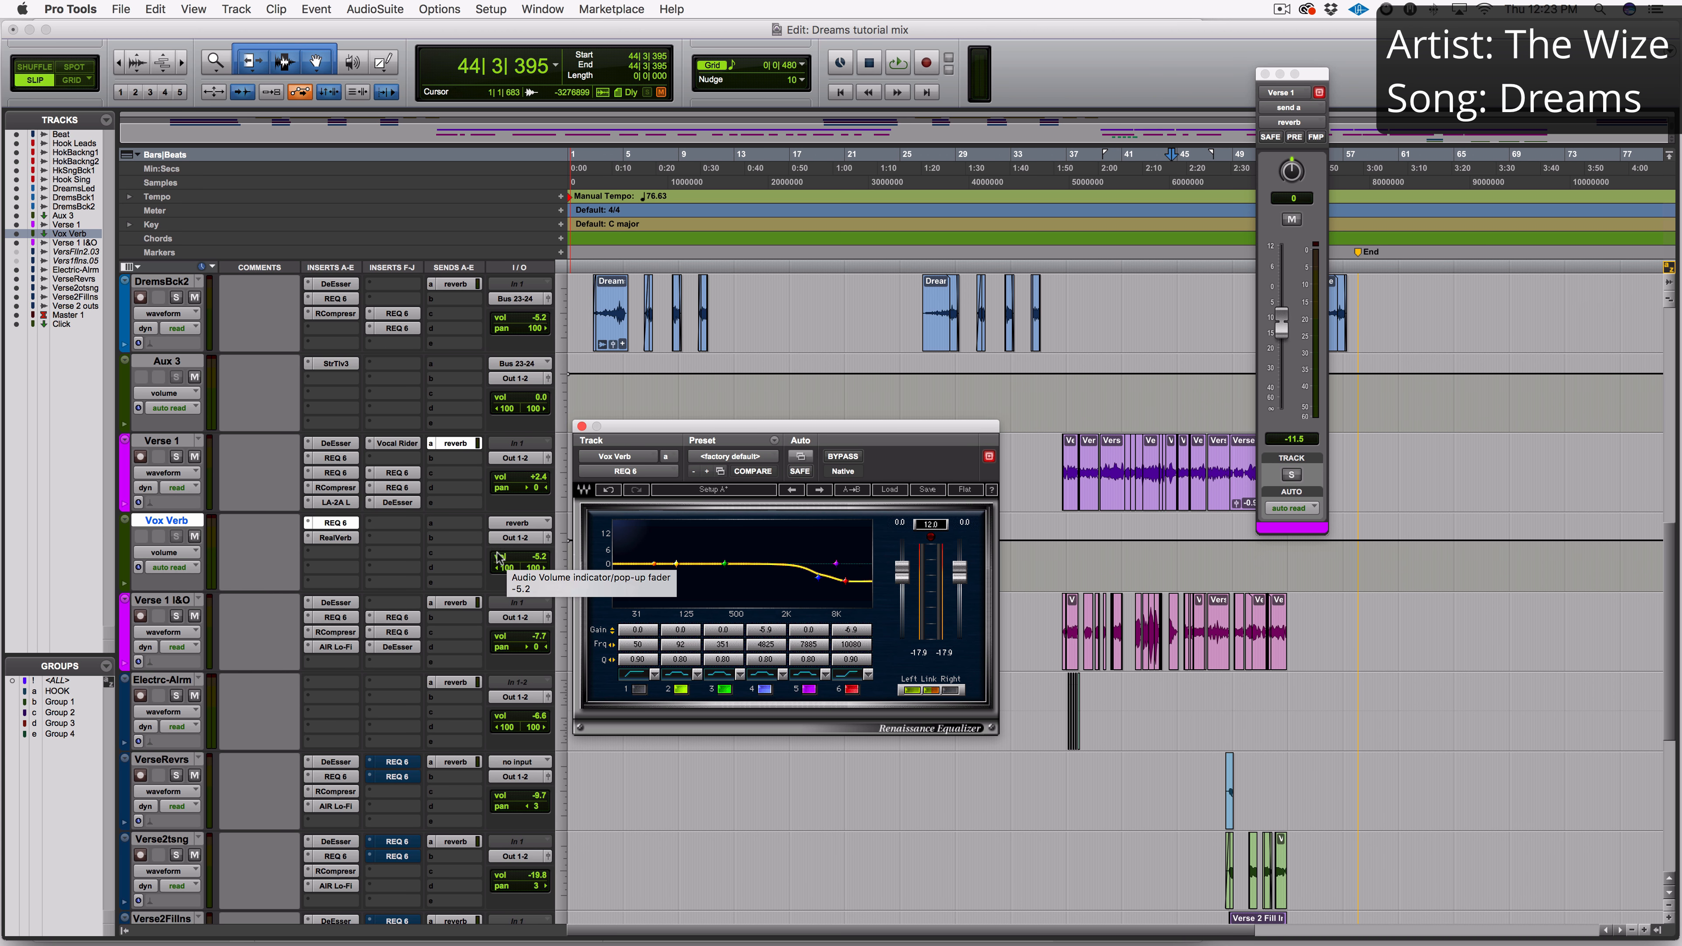
# Solo Verse 1, play from bar 37 with the Vox Verb REQ 6 bypassed and with it active, and close the equalizer.
pyautogui.click(178, 457)
pyautogui.click(1069, 404)
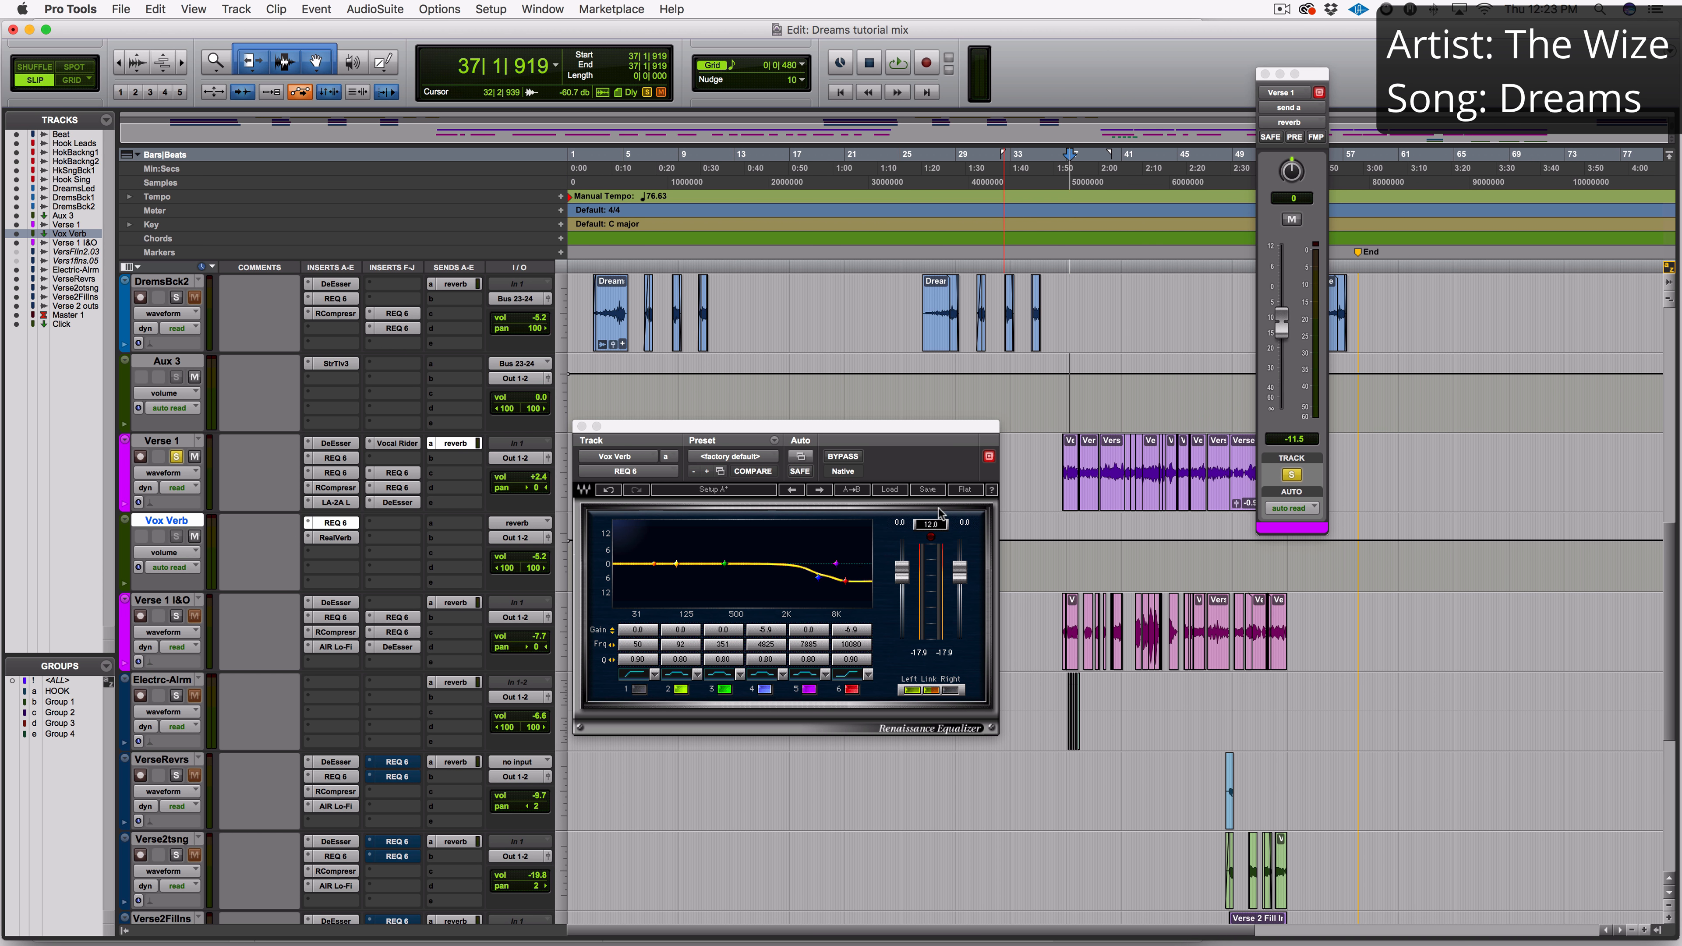
pyautogui.click(852, 462)
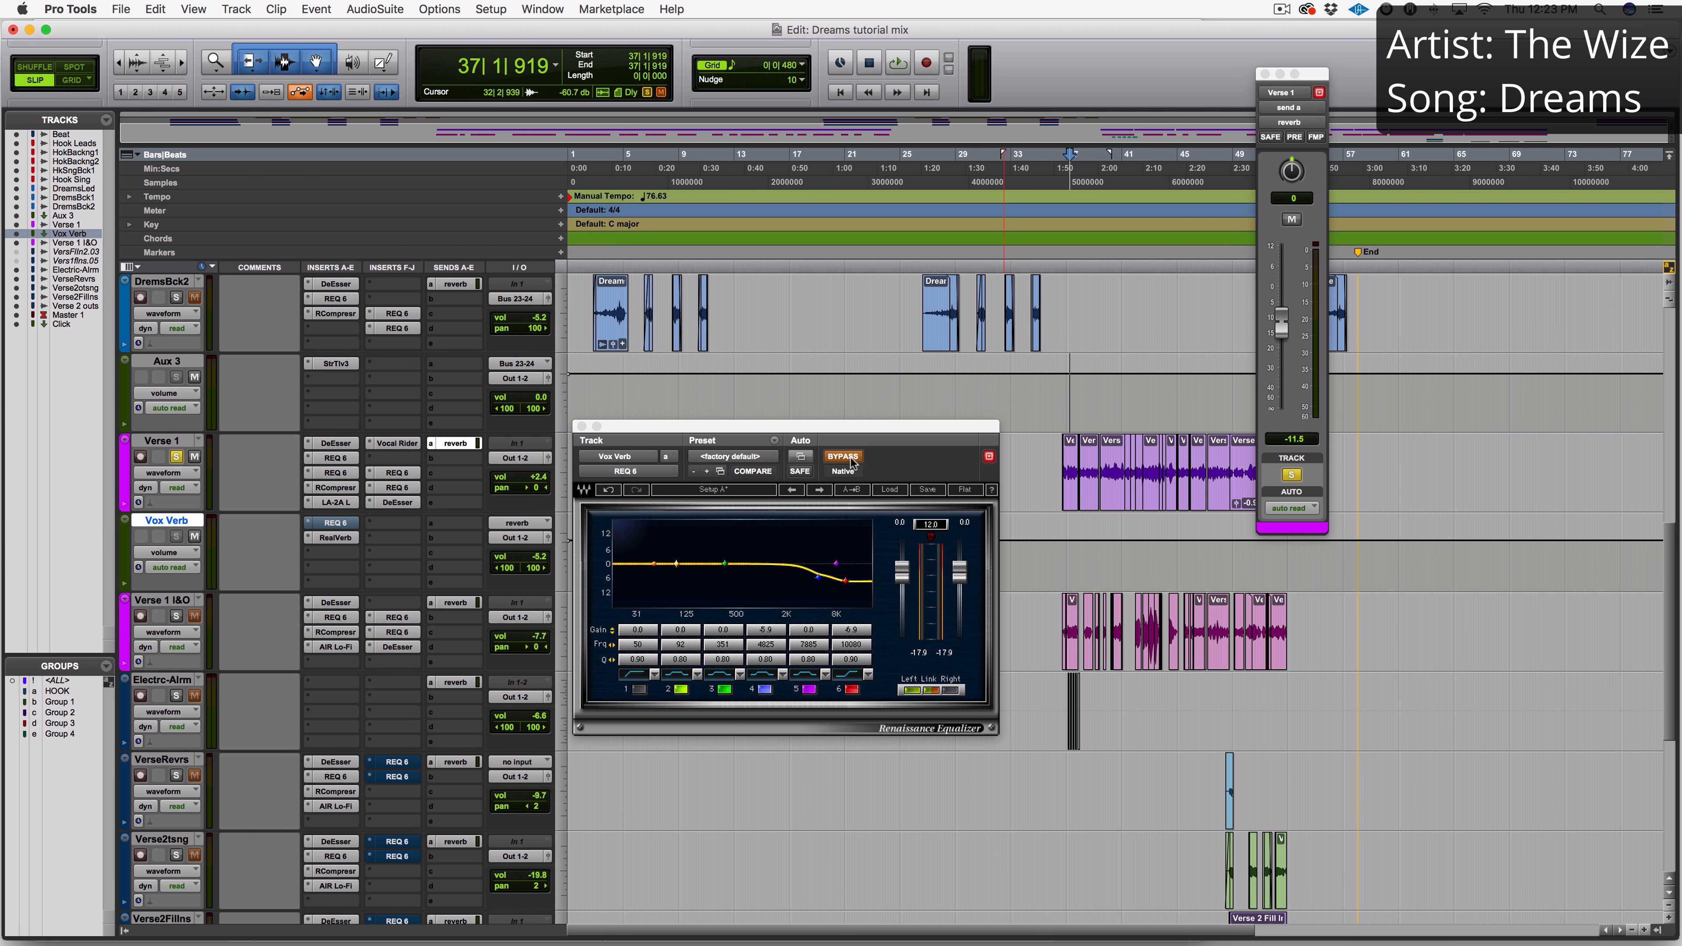
pyautogui.press('space')
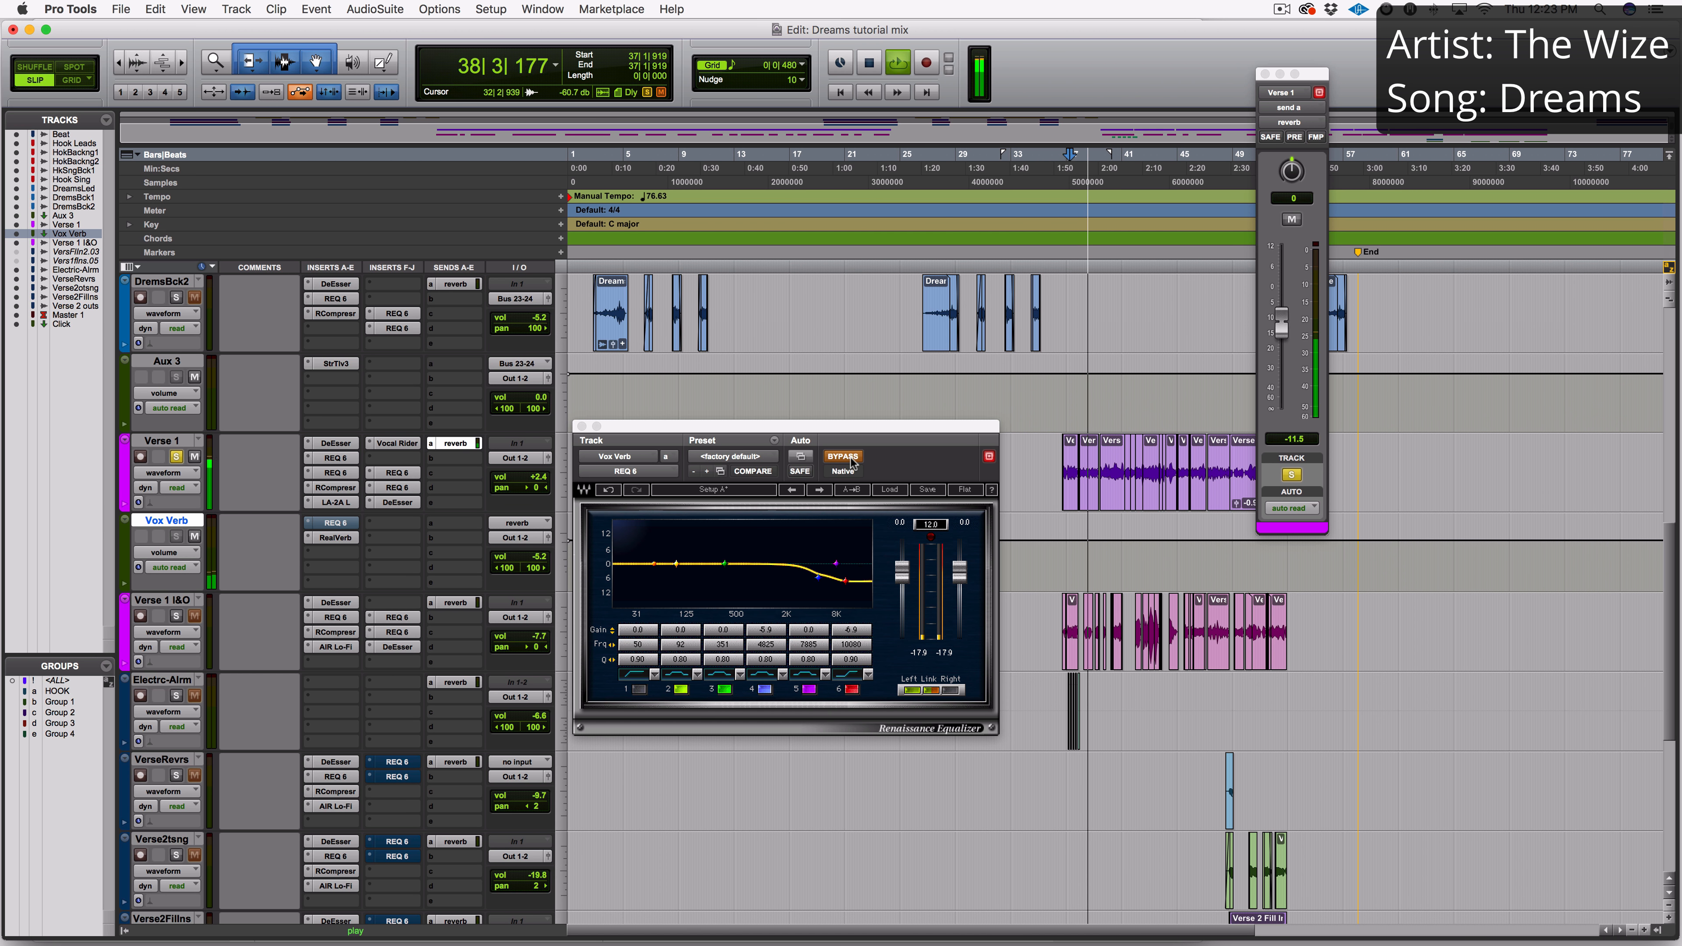
pyautogui.click(851, 460)
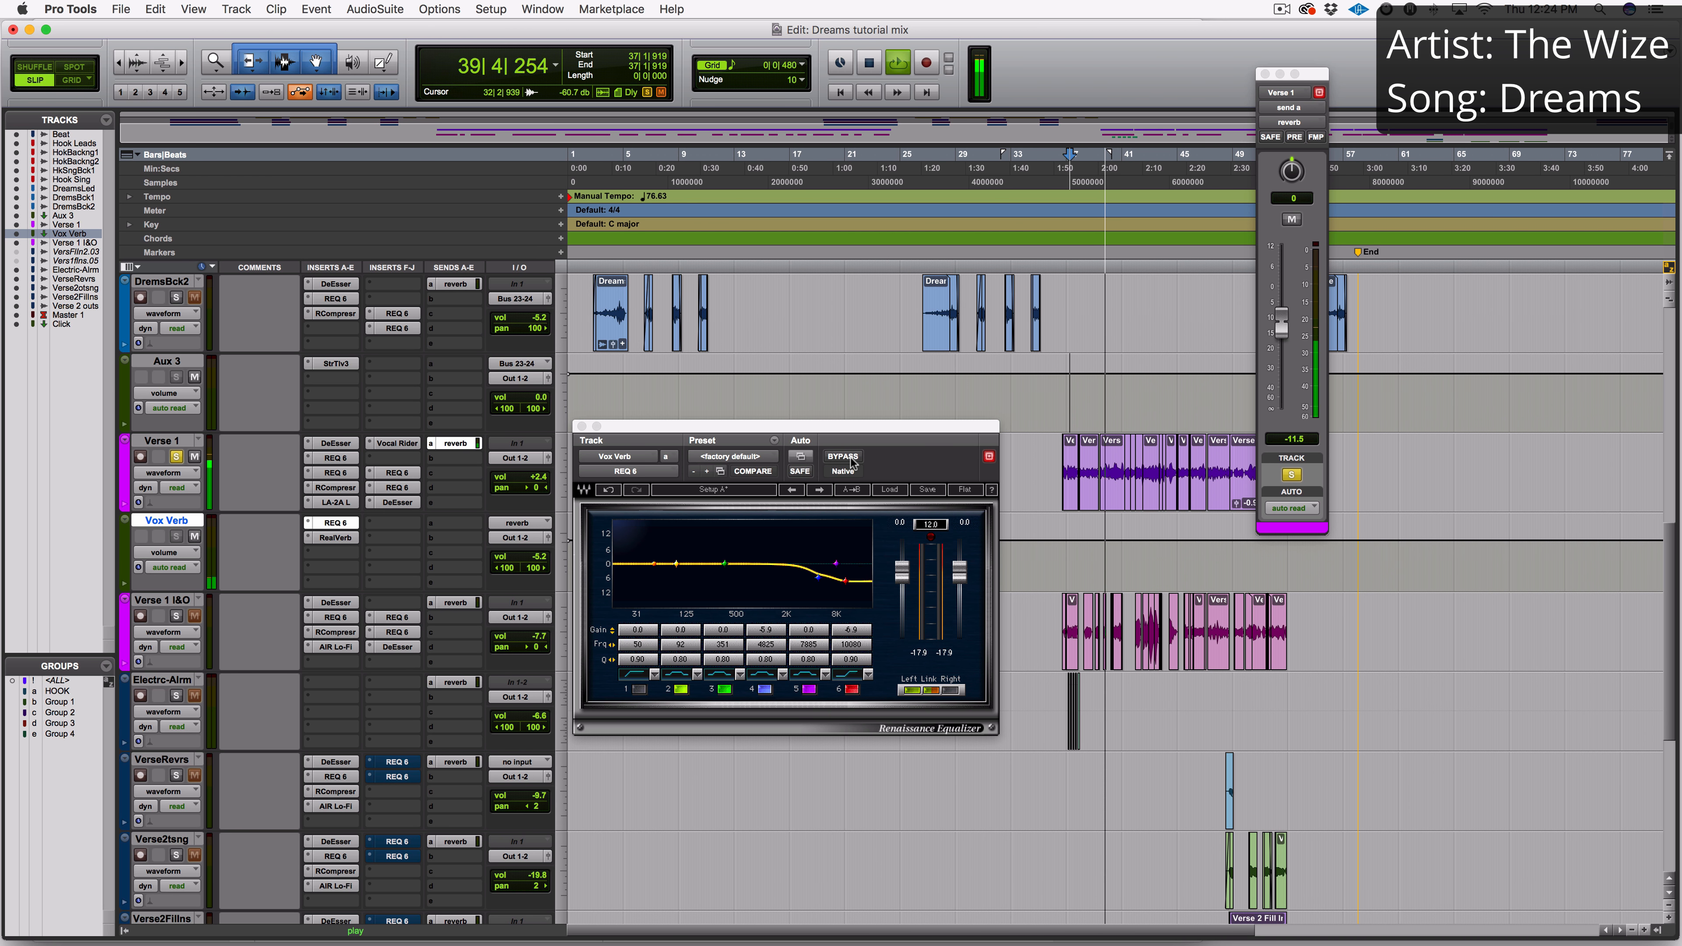
pyautogui.press('space')
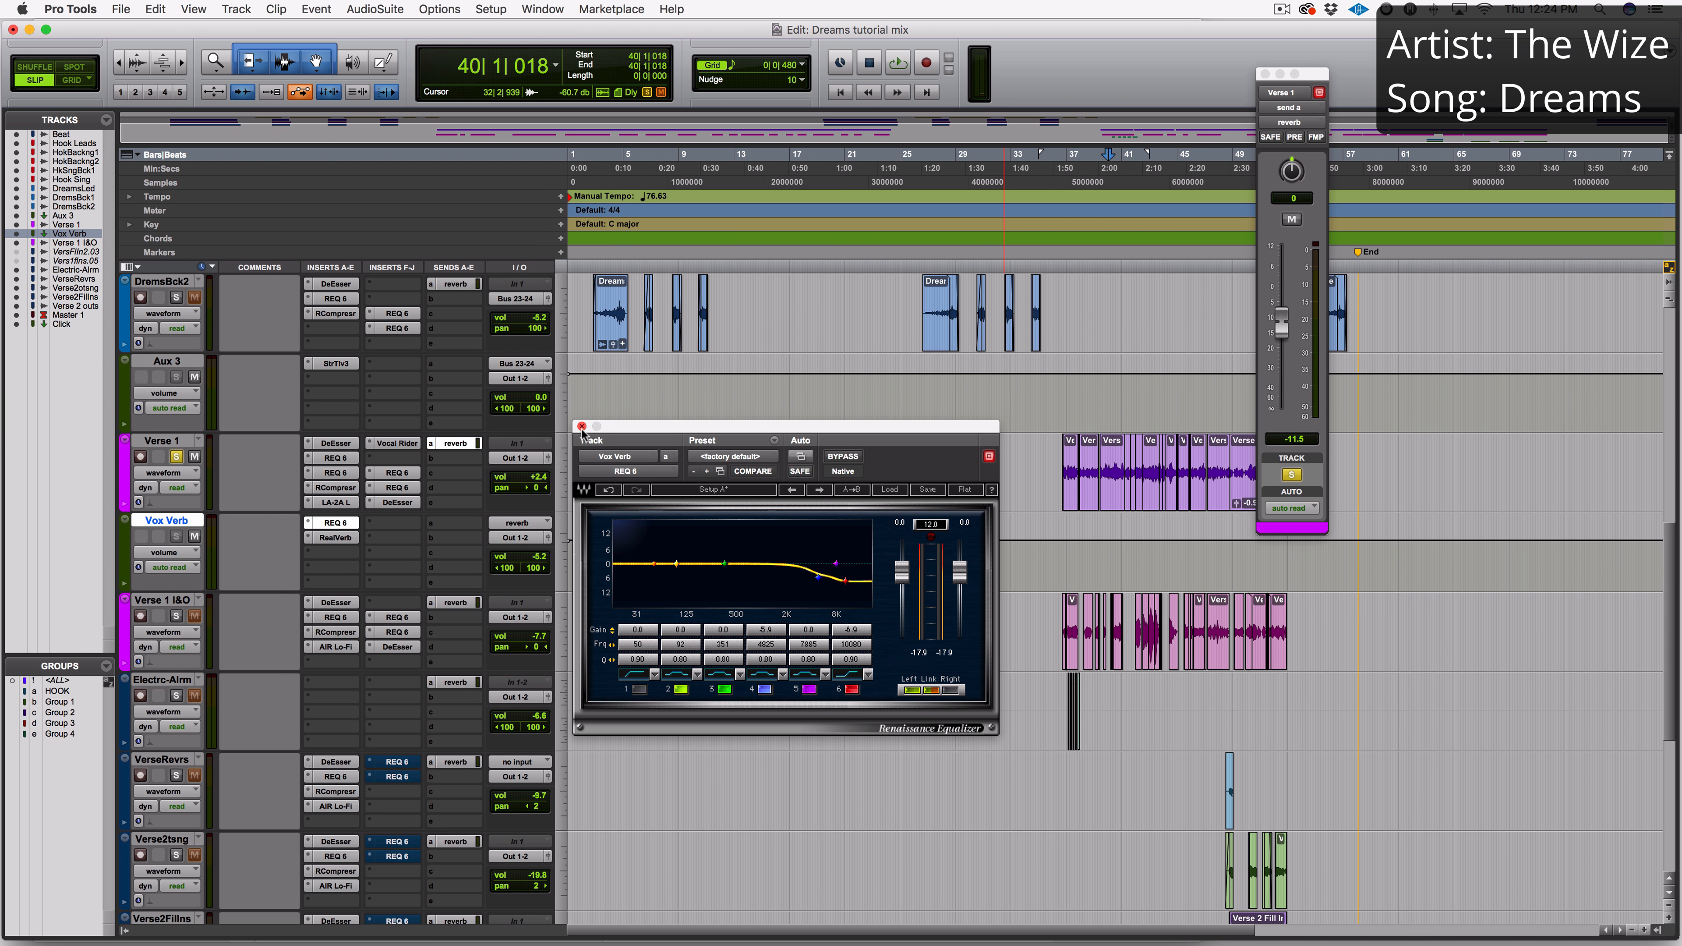
pyautogui.click(582, 428)
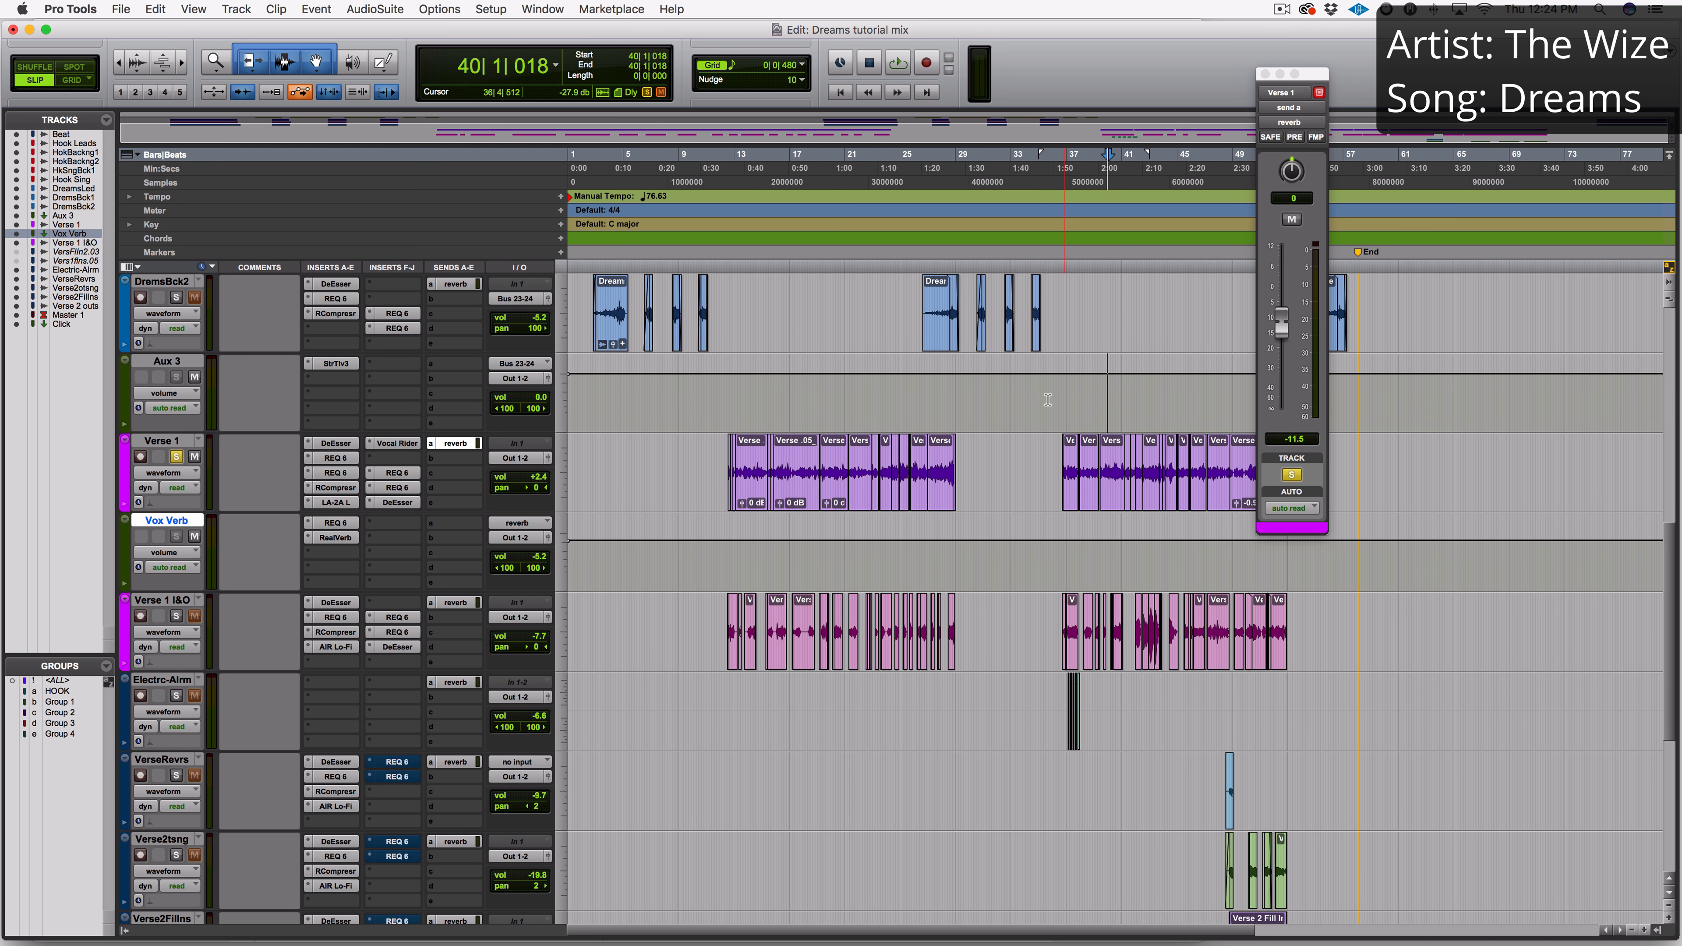
# Unsolo Verse 1 and play the full mix from the second verse, comparing its reverb send muted and unmuted.
pyautogui.click(1062, 383)
pyautogui.click(176, 456)
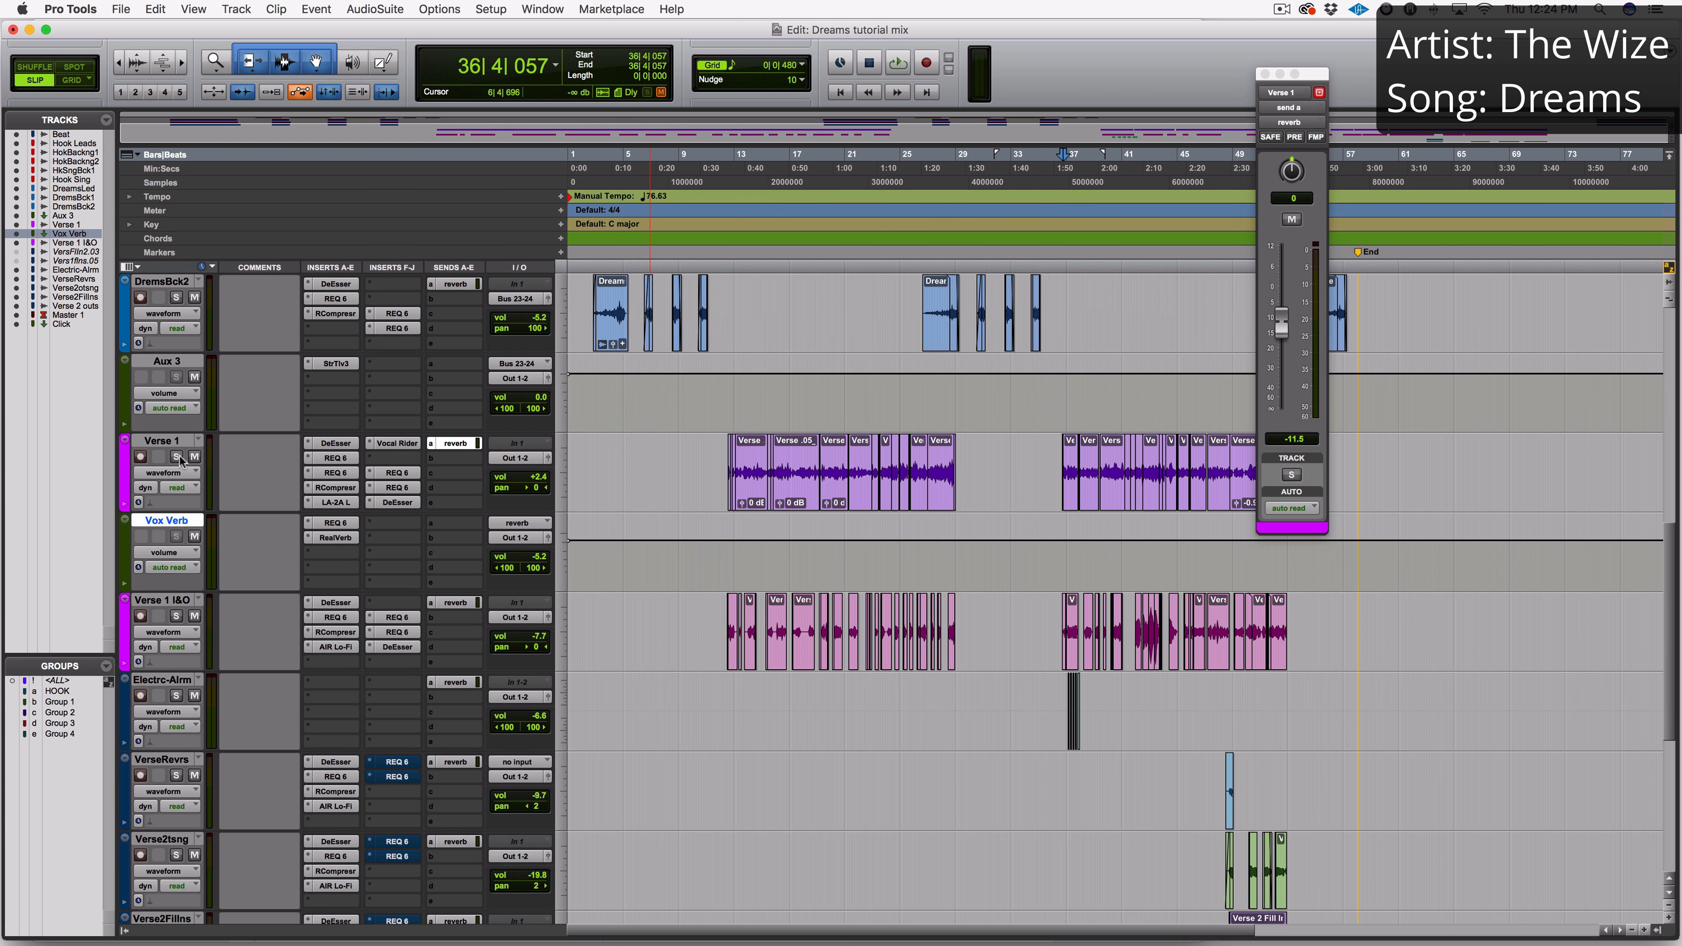
pyautogui.keyDown('super'); pyautogui.click(450, 444); pyautogui.keyUp('super')
pyautogui.press('space')
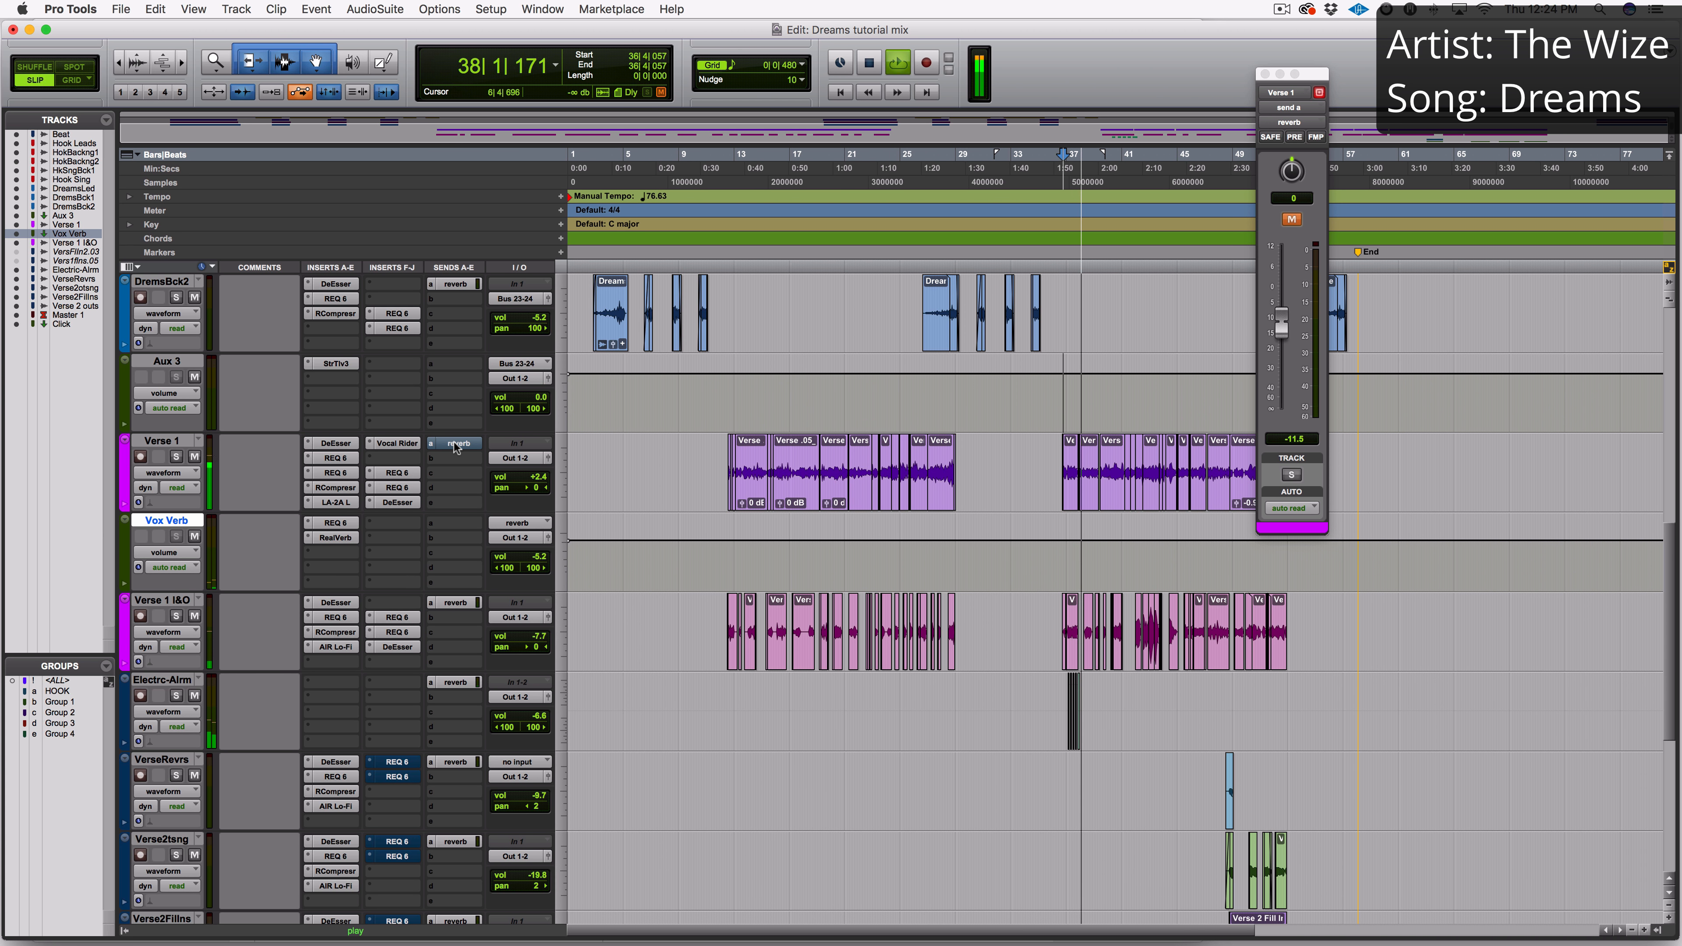
pyautogui.keyDown('super'); pyautogui.click(455, 444); pyautogui.keyUp('super')
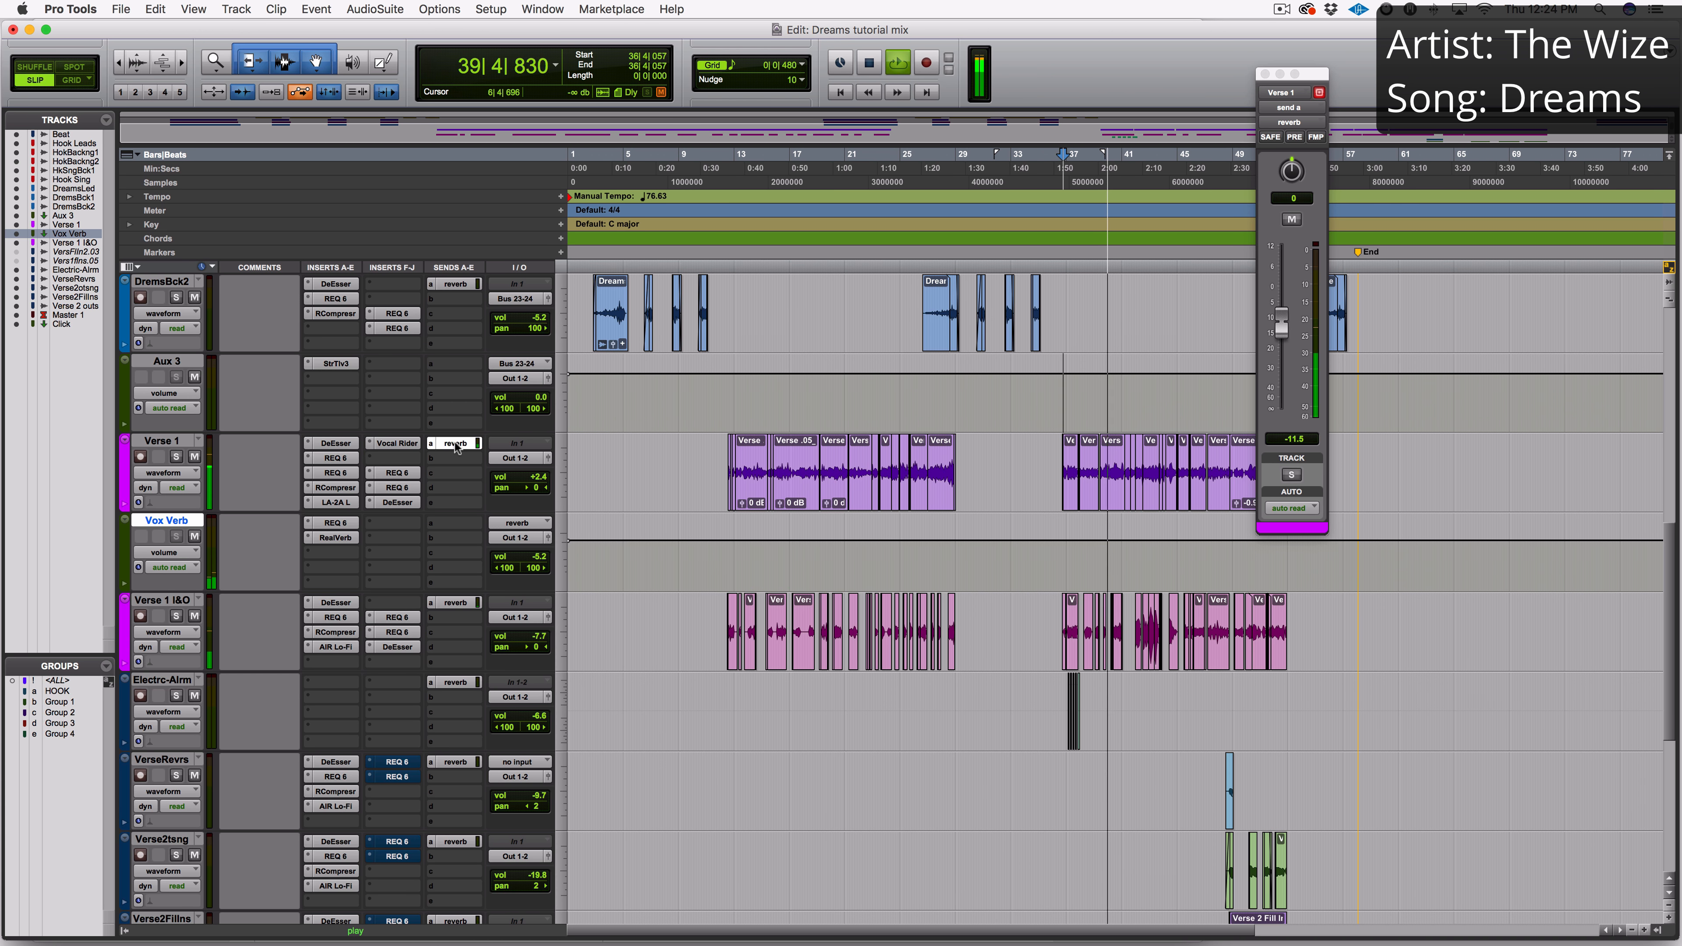
pyautogui.keyDown('super'); pyautogui.click(455, 443); pyautogui.keyUp('super')
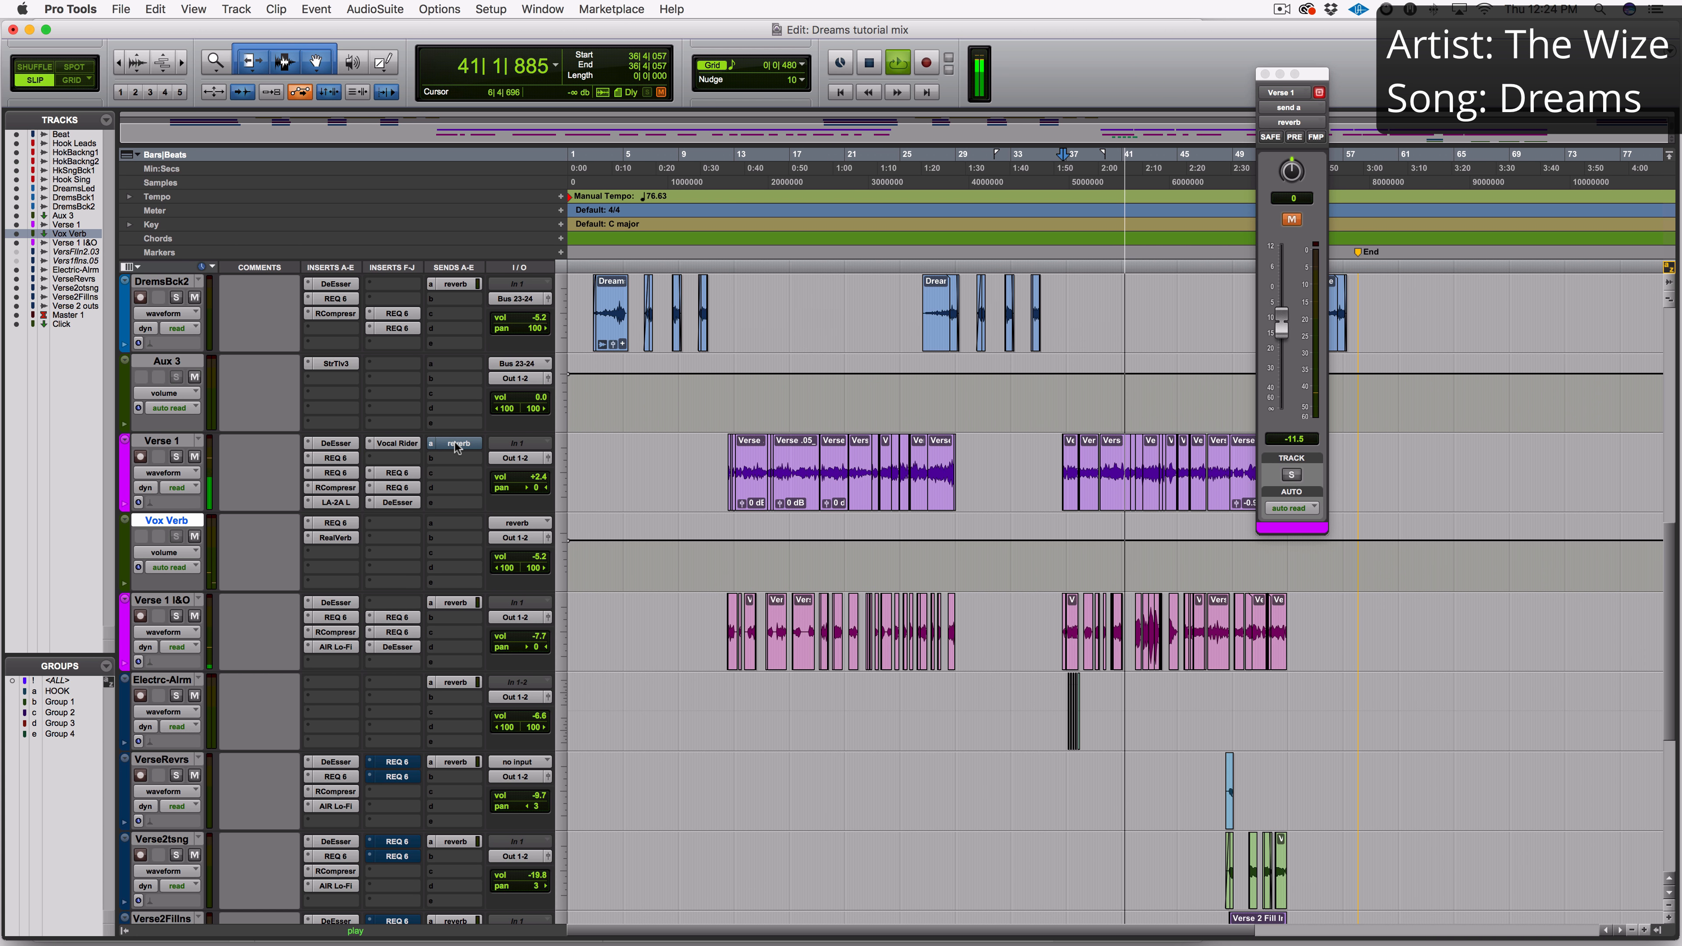
pyautogui.keyDown('super'); pyautogui.click(456, 443); pyautogui.keyUp('super')
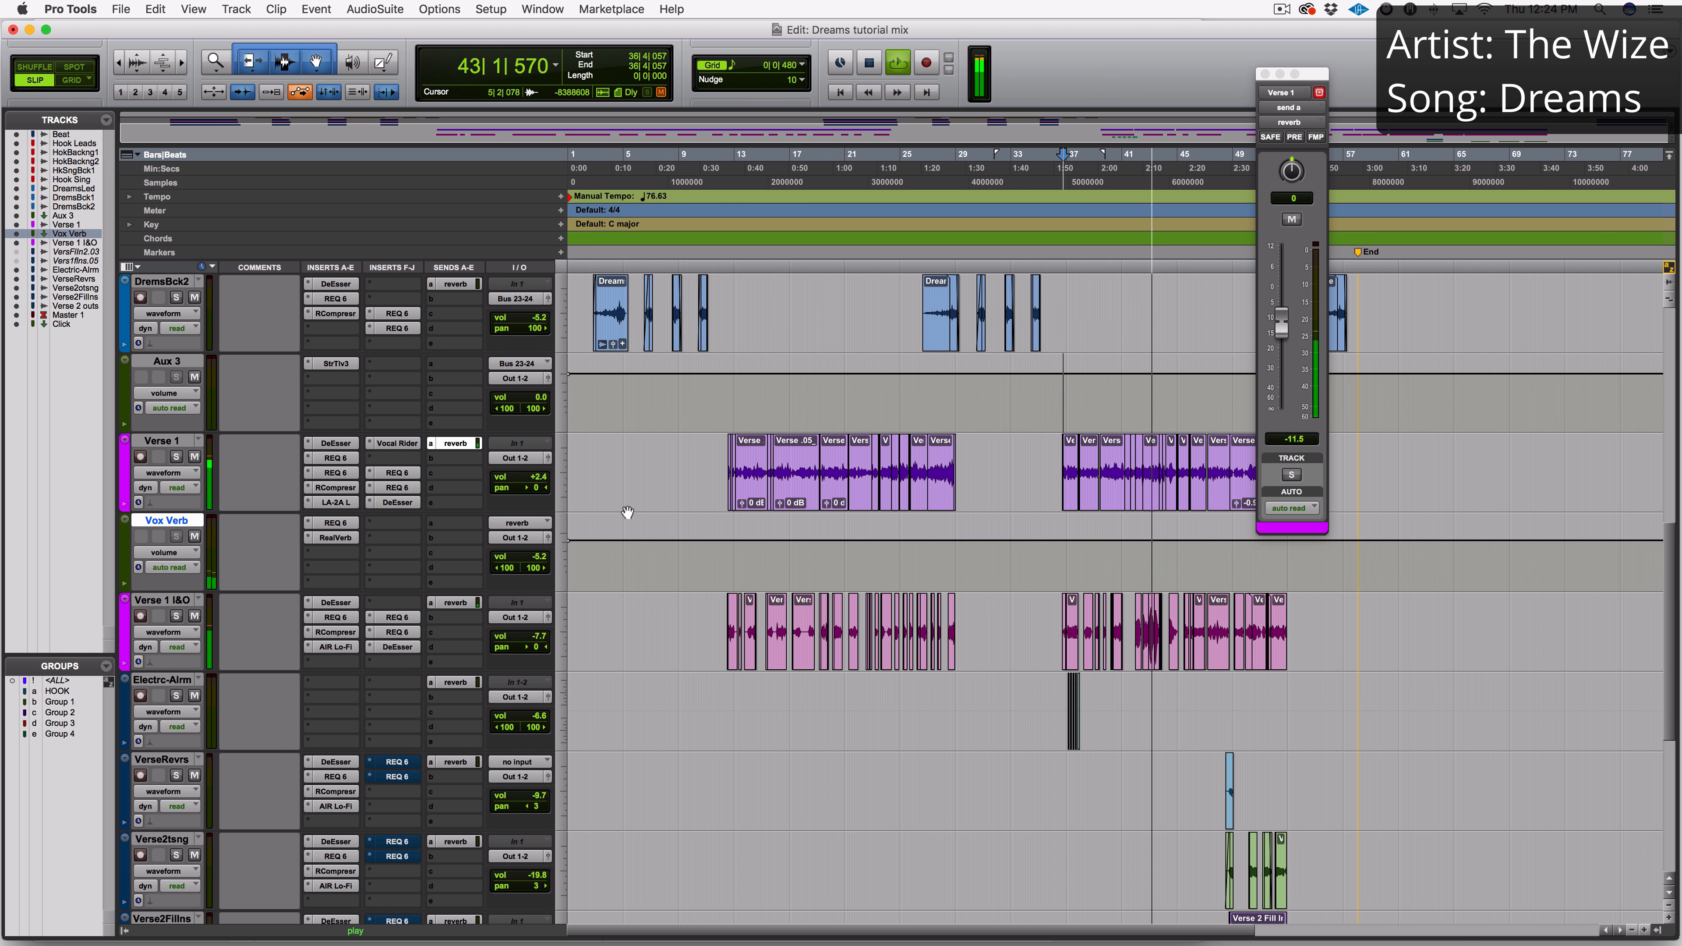
pyautogui.press('space')
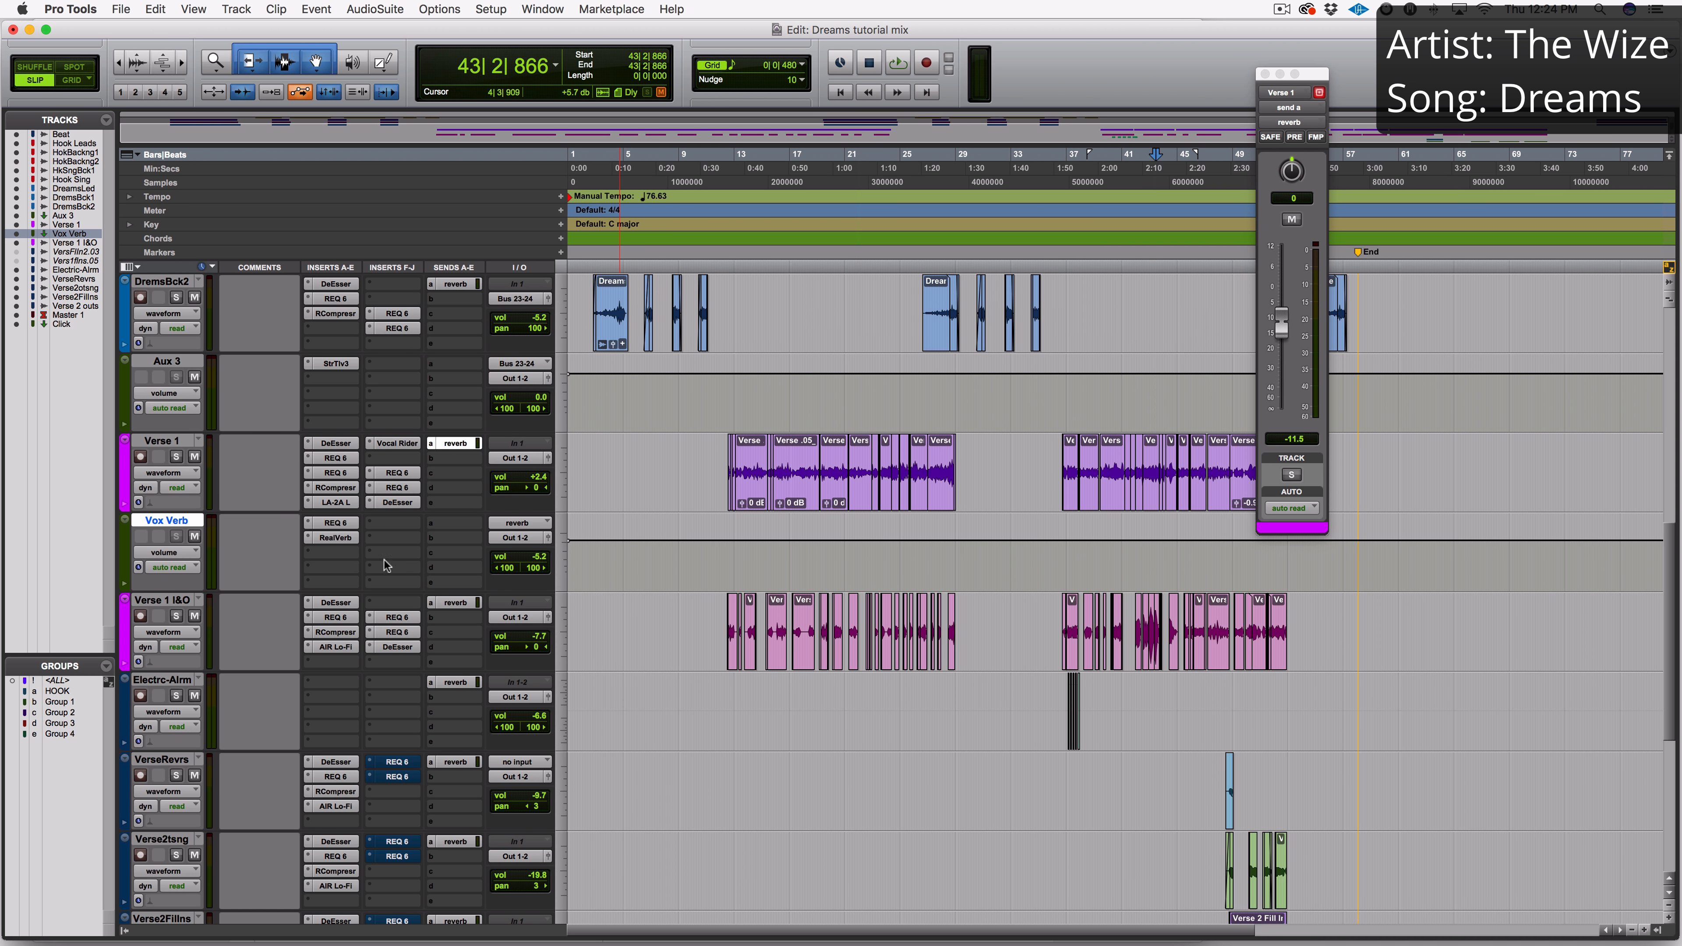
# Reopen RealVerb Pro on the Vox Verb track.
pyautogui.click(344, 538)
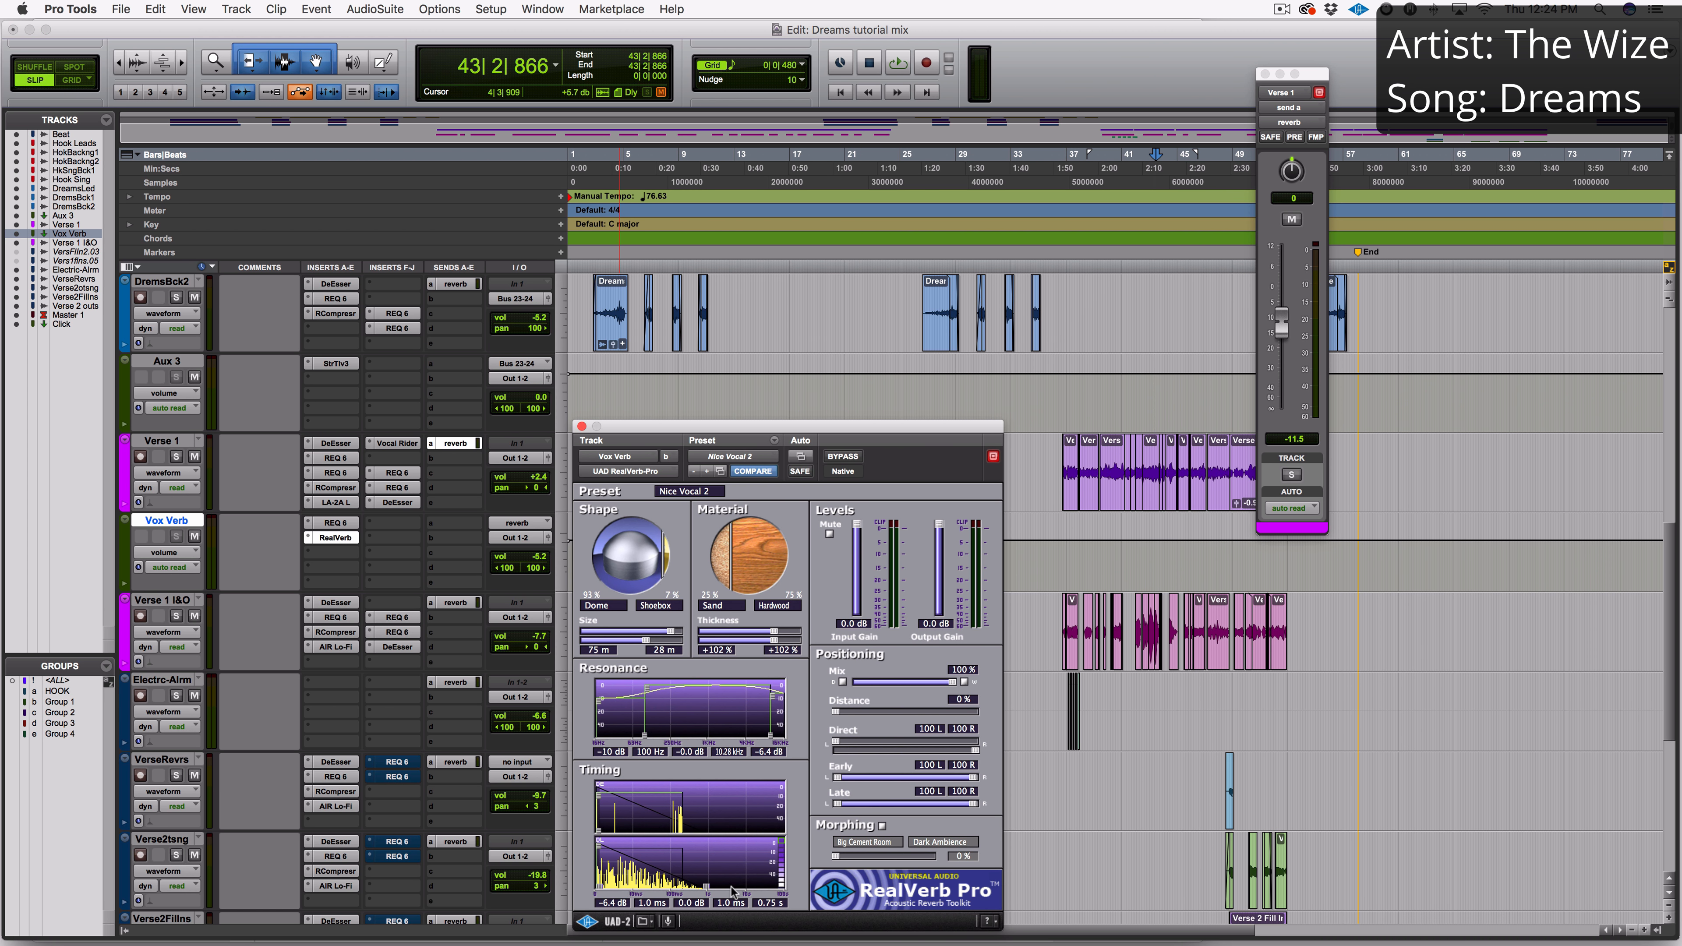